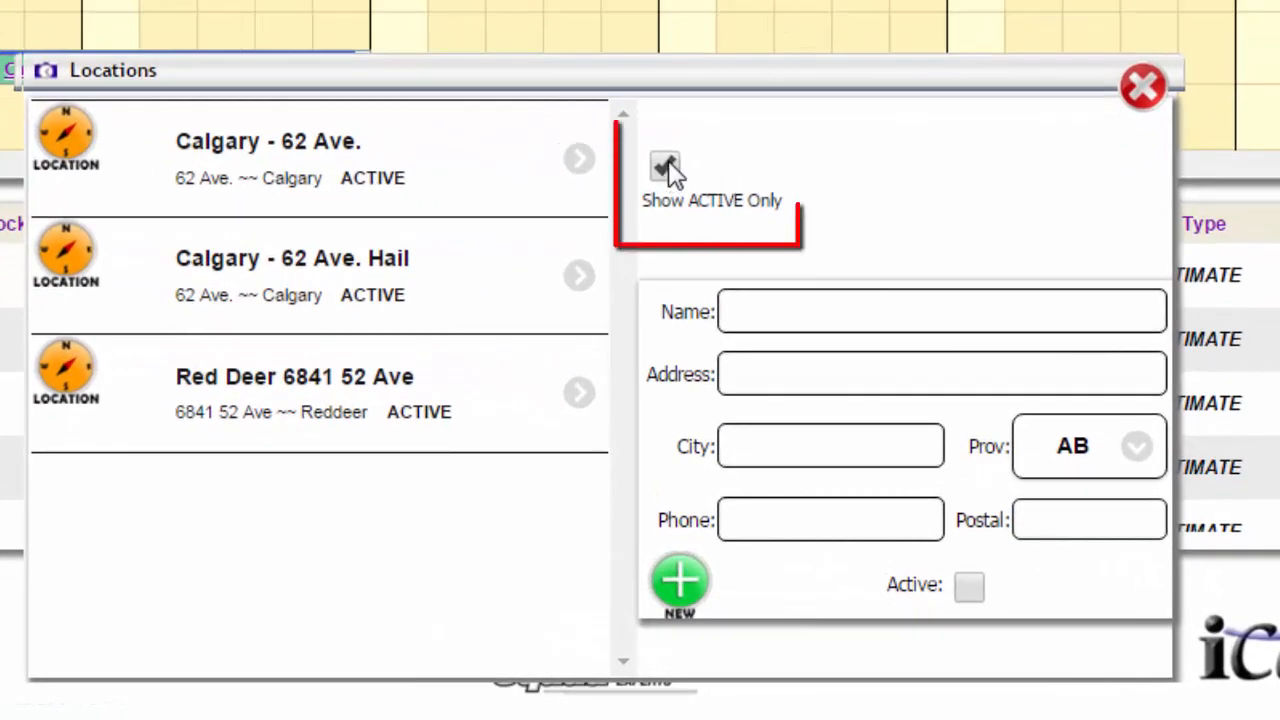
# Step: Include inactive locations in the Locations list and deactivate the active Red Deer location
pyautogui.click(666, 167)
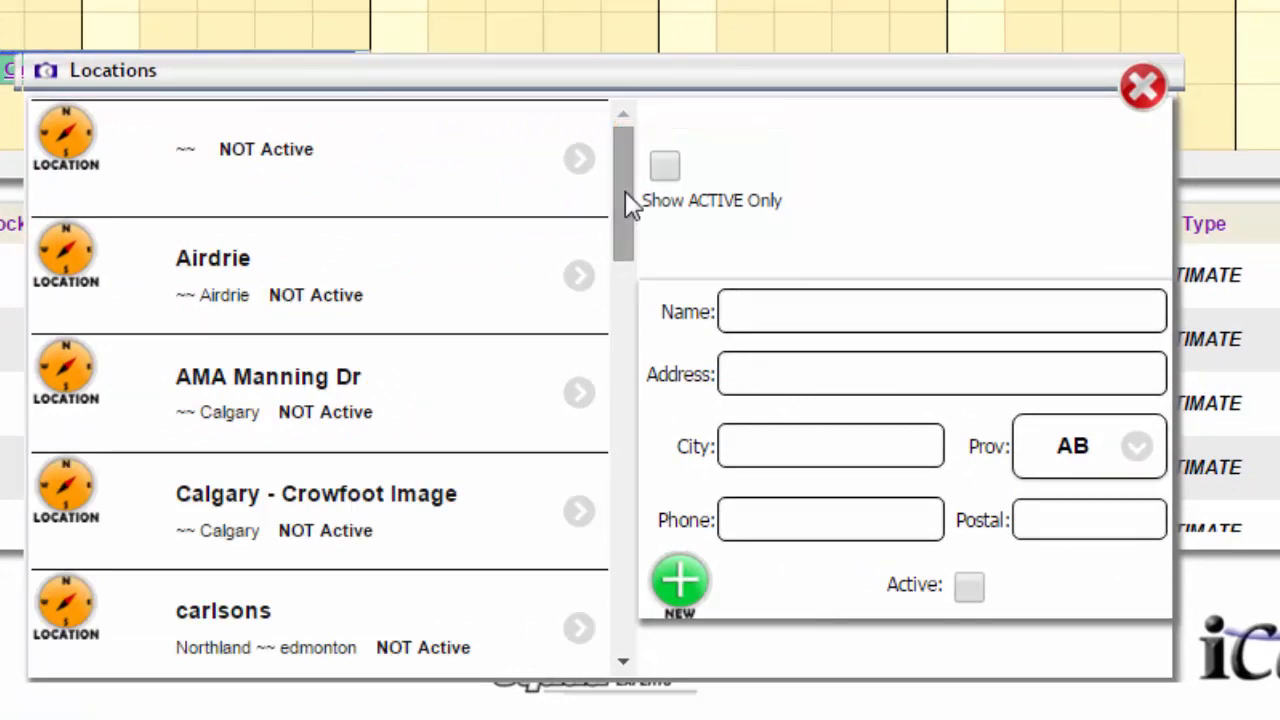
pyautogui.moveTo(620, 192); pyautogui.dragTo(604, 585)
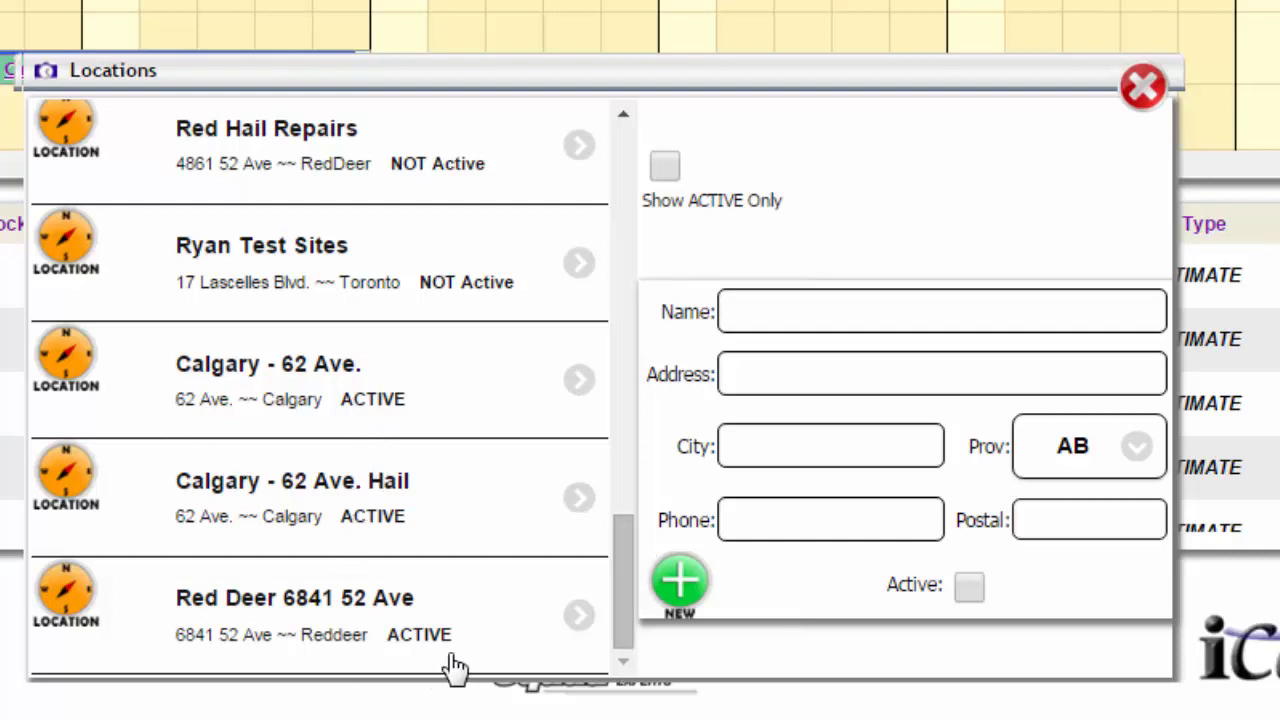
pyautogui.click(378, 614)
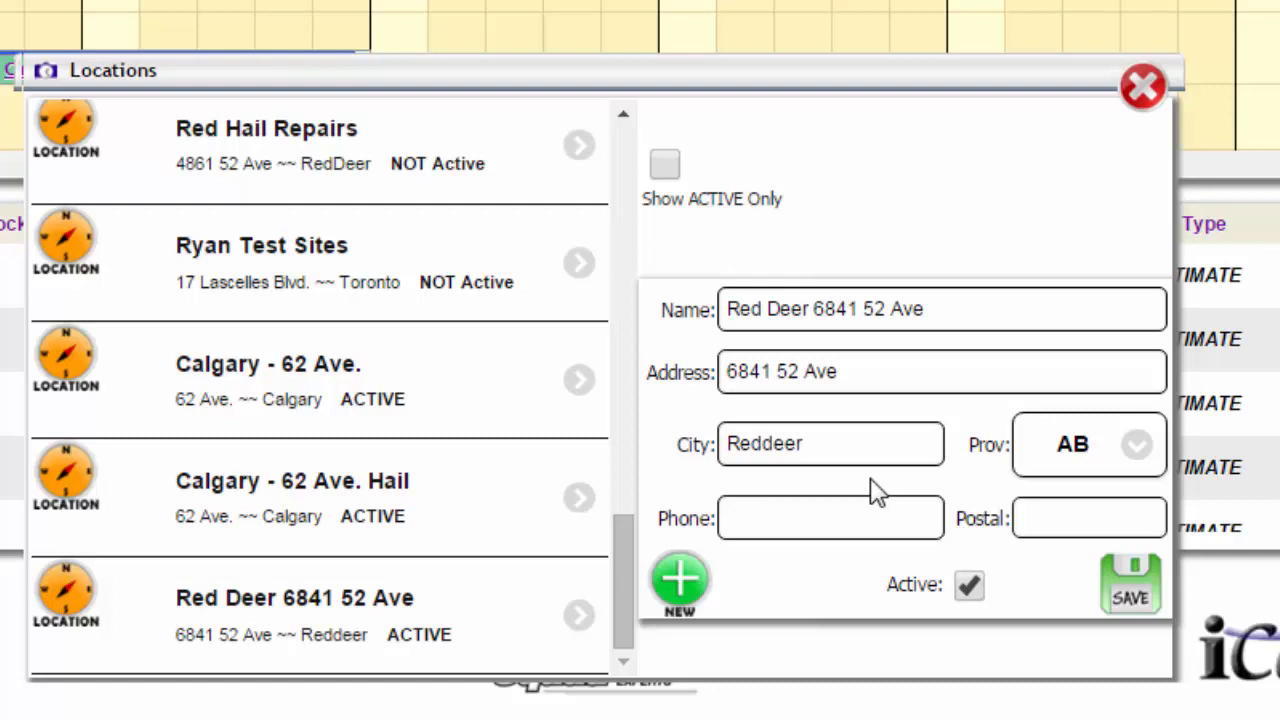
pyautogui.click(970, 586)
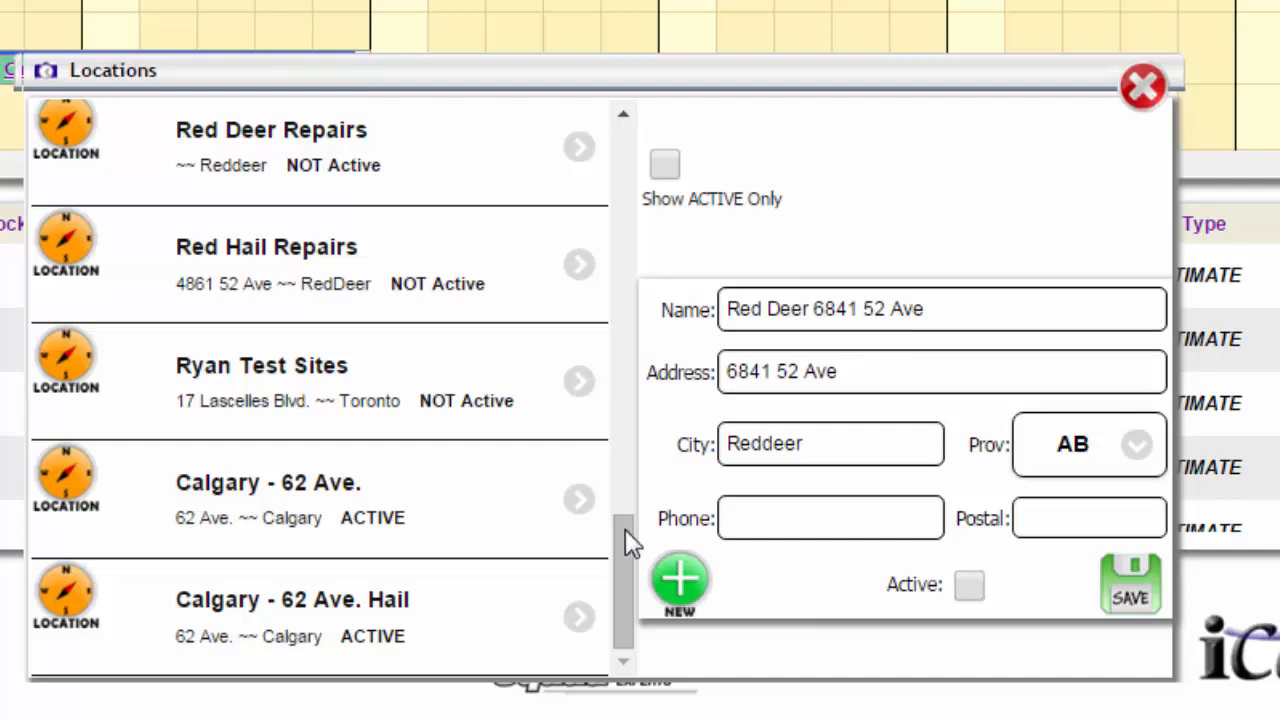
# Step: Start a new active location record and name it New Location1
pyautogui.click(688, 588)
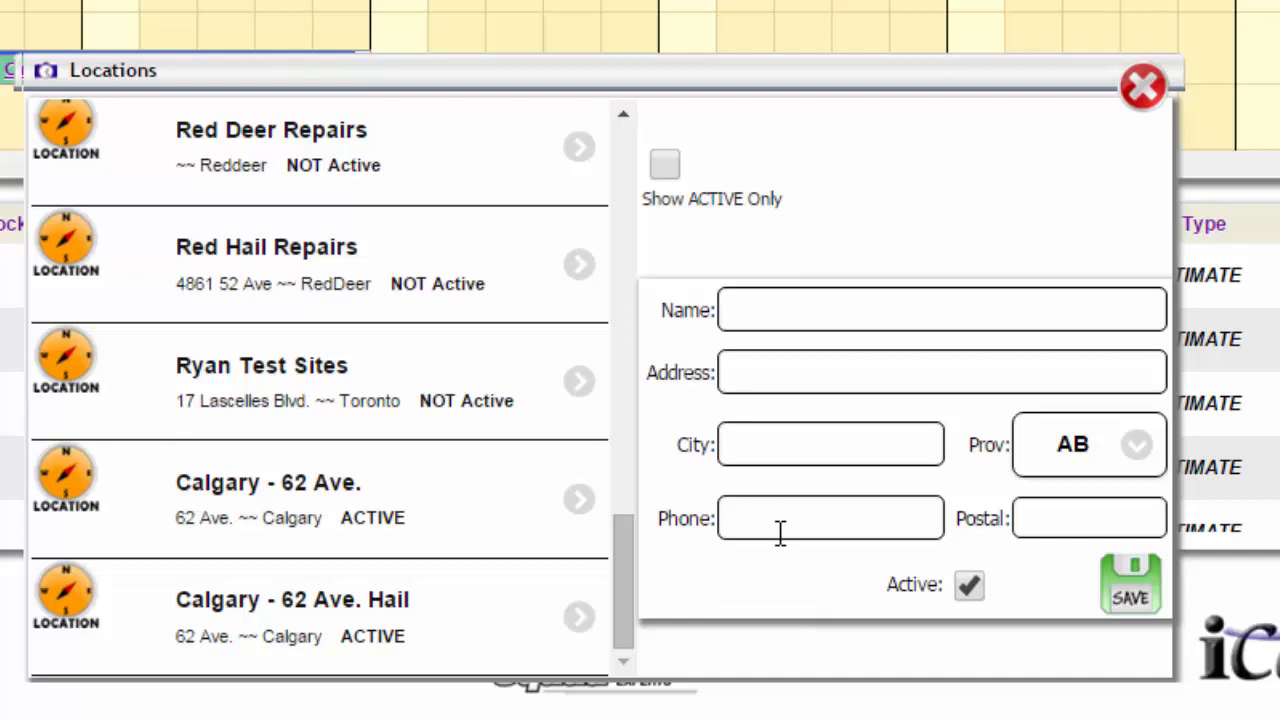
pyautogui.write('New Loca')
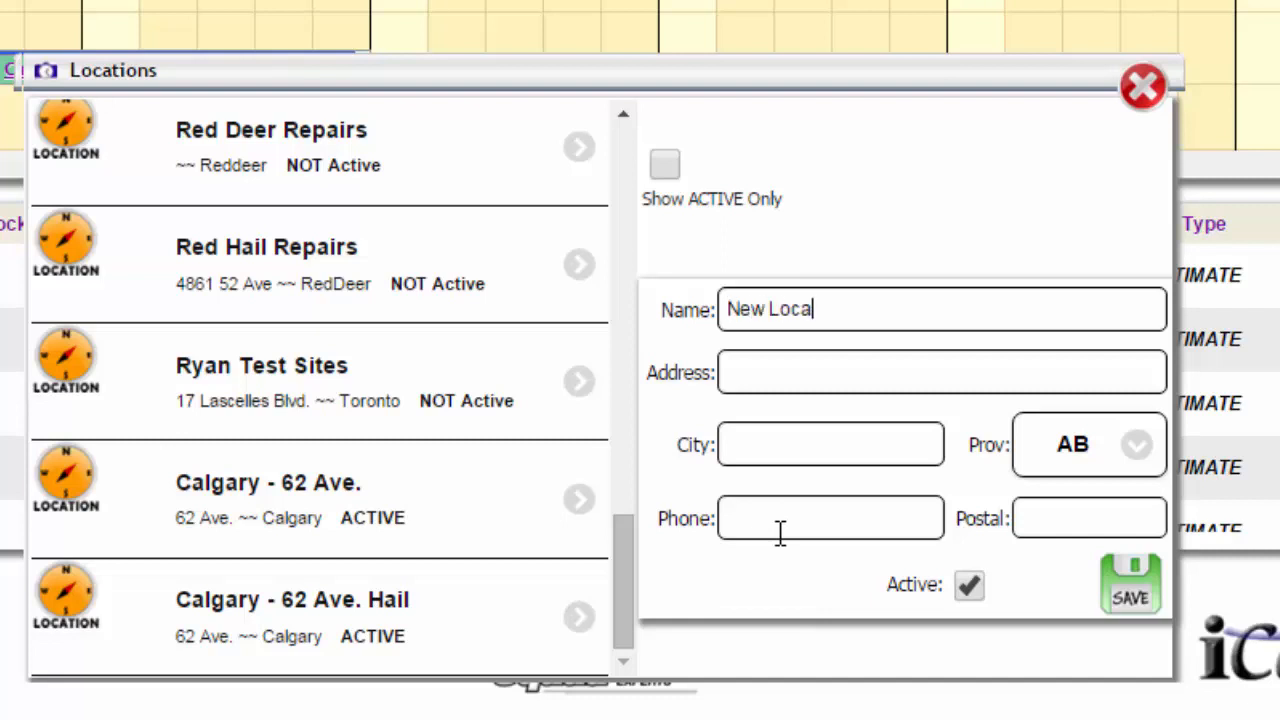
pyautogui.write('tion1')
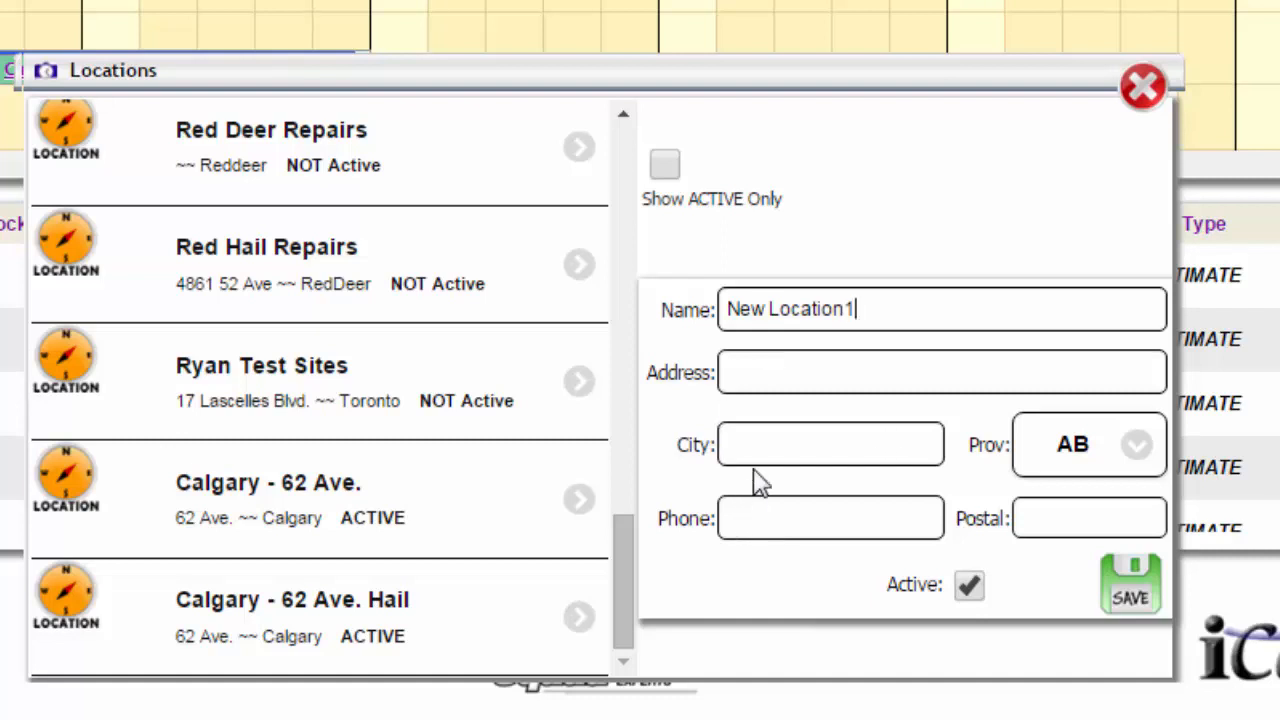
pyautogui.click(1133, 452)
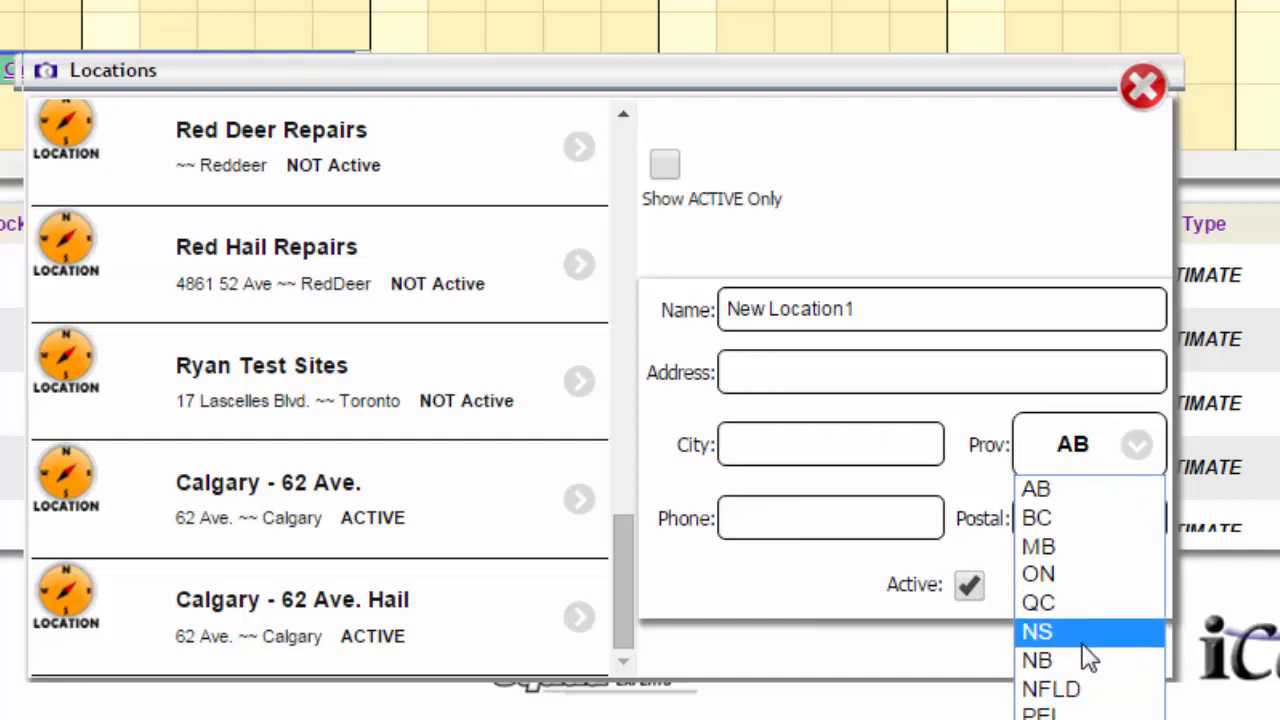
pyautogui.click(780, 521)
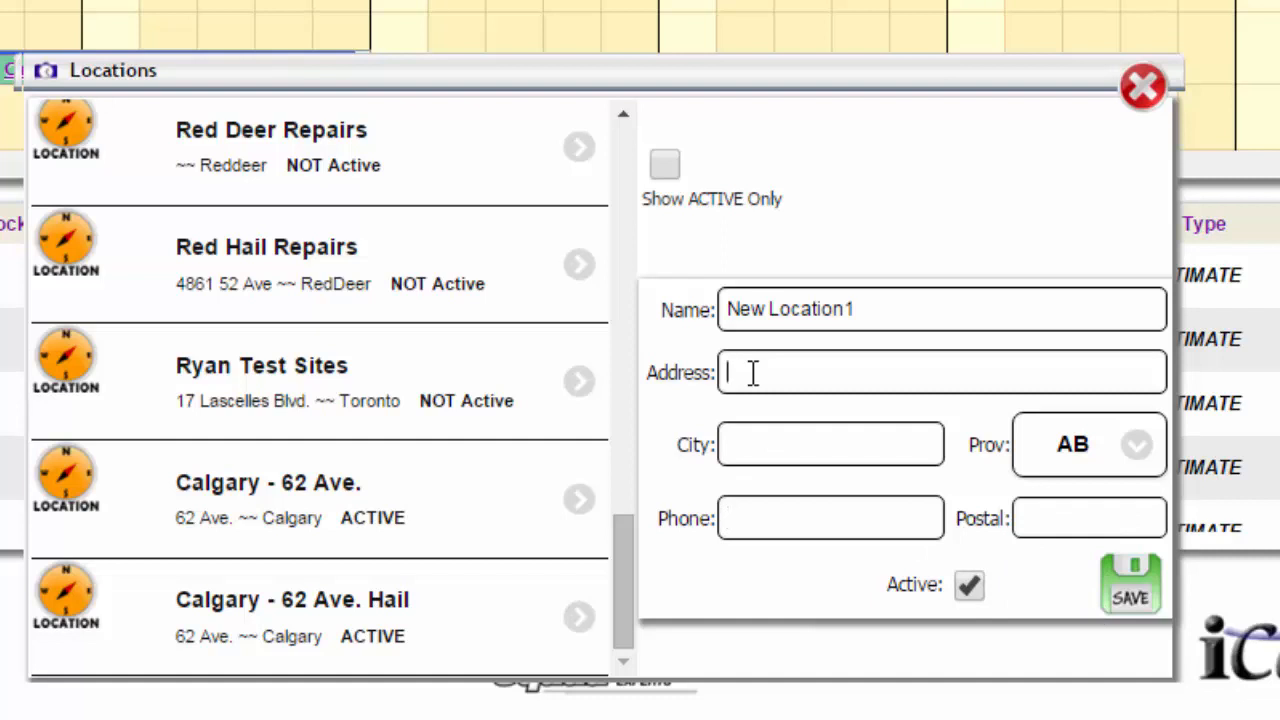
# Step: Fill in the street address, the city Anytown and the phone number for New Location1, and save the location
pyautogui.write('1234 Any ')
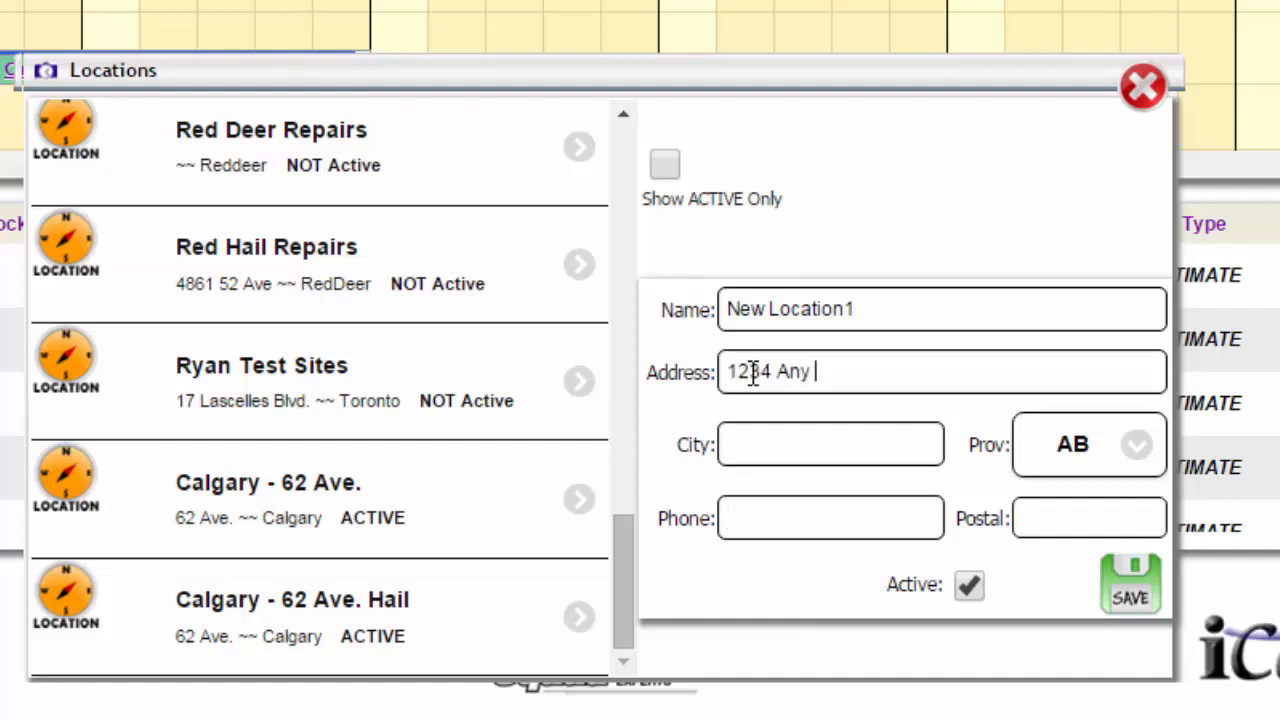
pyautogui.write('Street')
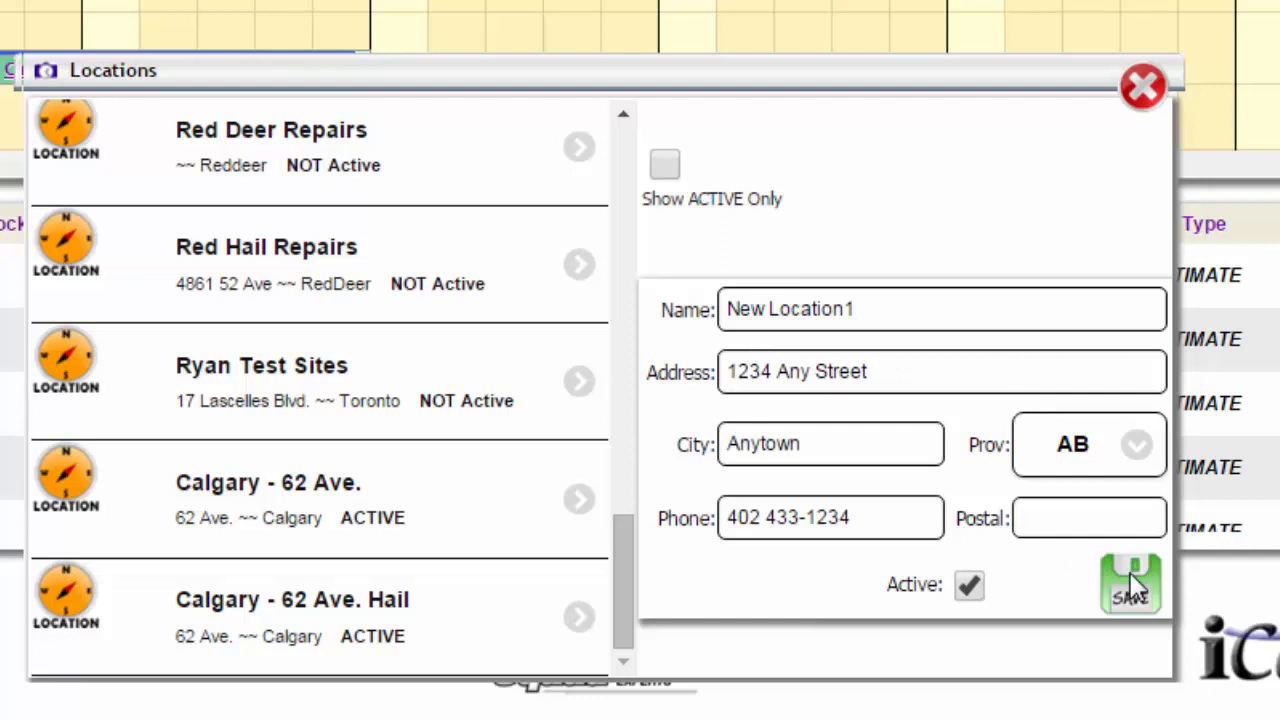
pyautogui.click(1133, 590)
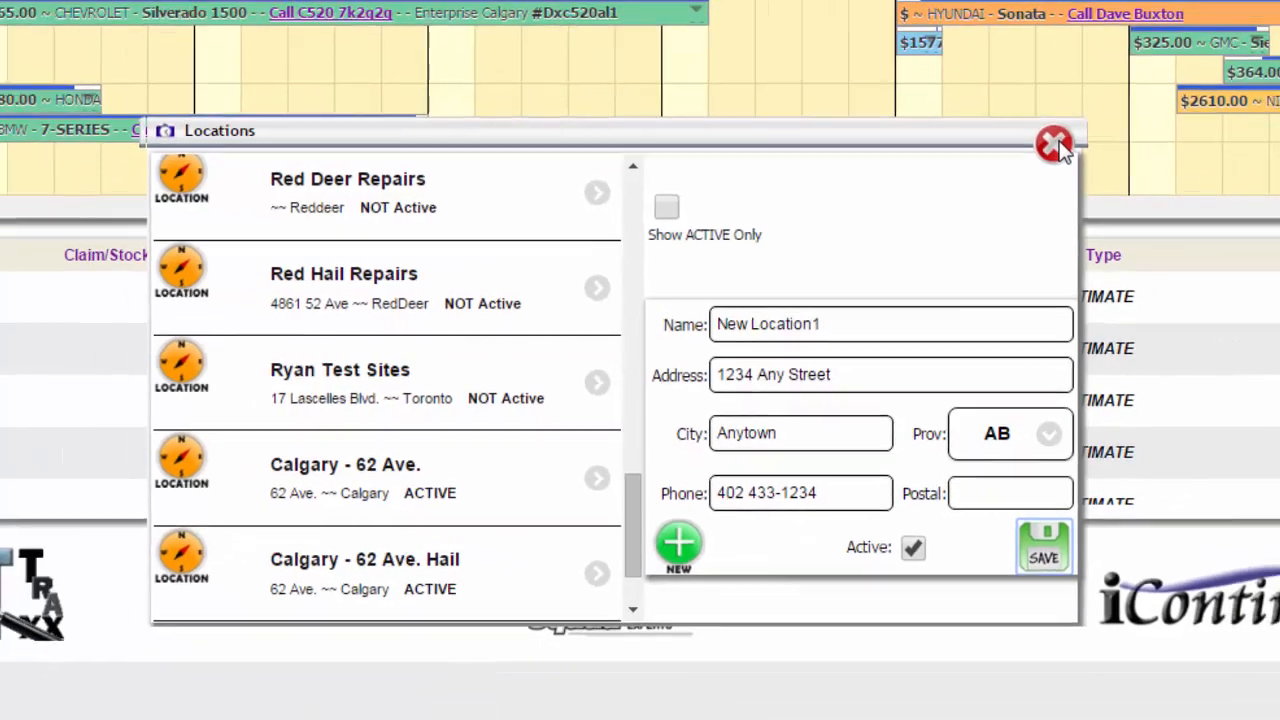
# Step: Close the Locations window, reload the site and log back in to check the location rows in the schedule
pyautogui.click(1143, 88)
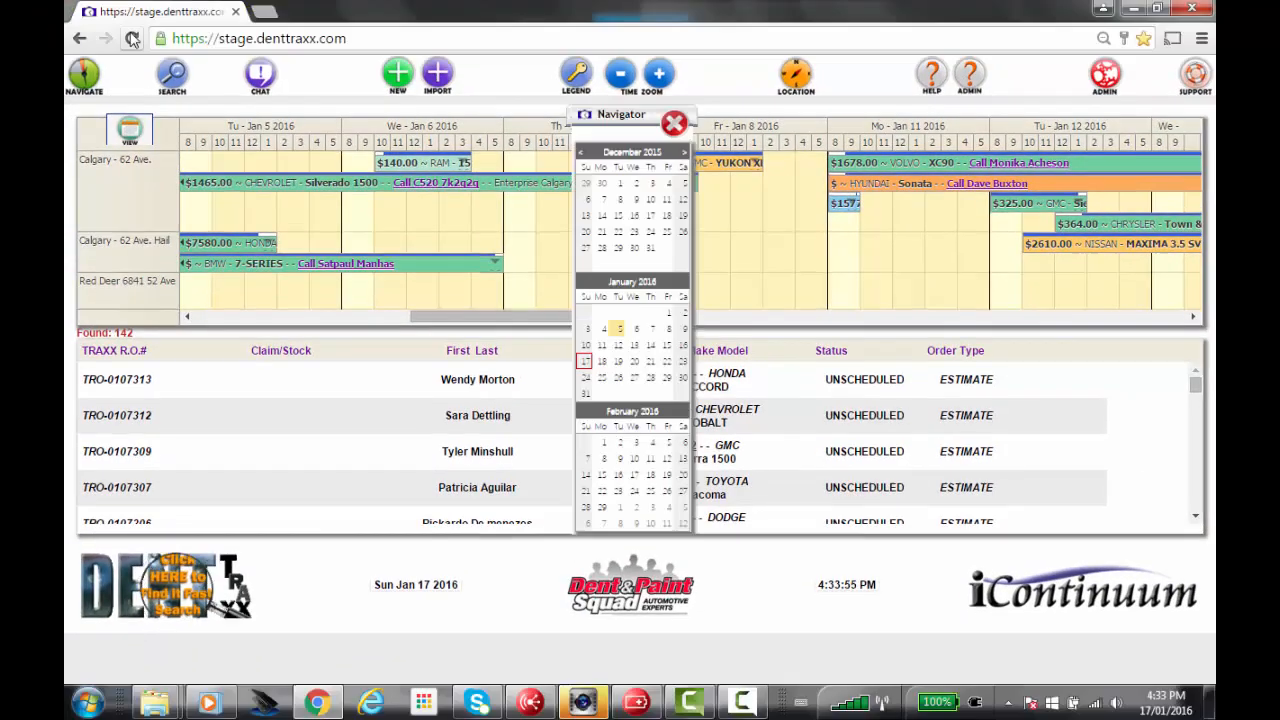
pyautogui.click(132, 38)
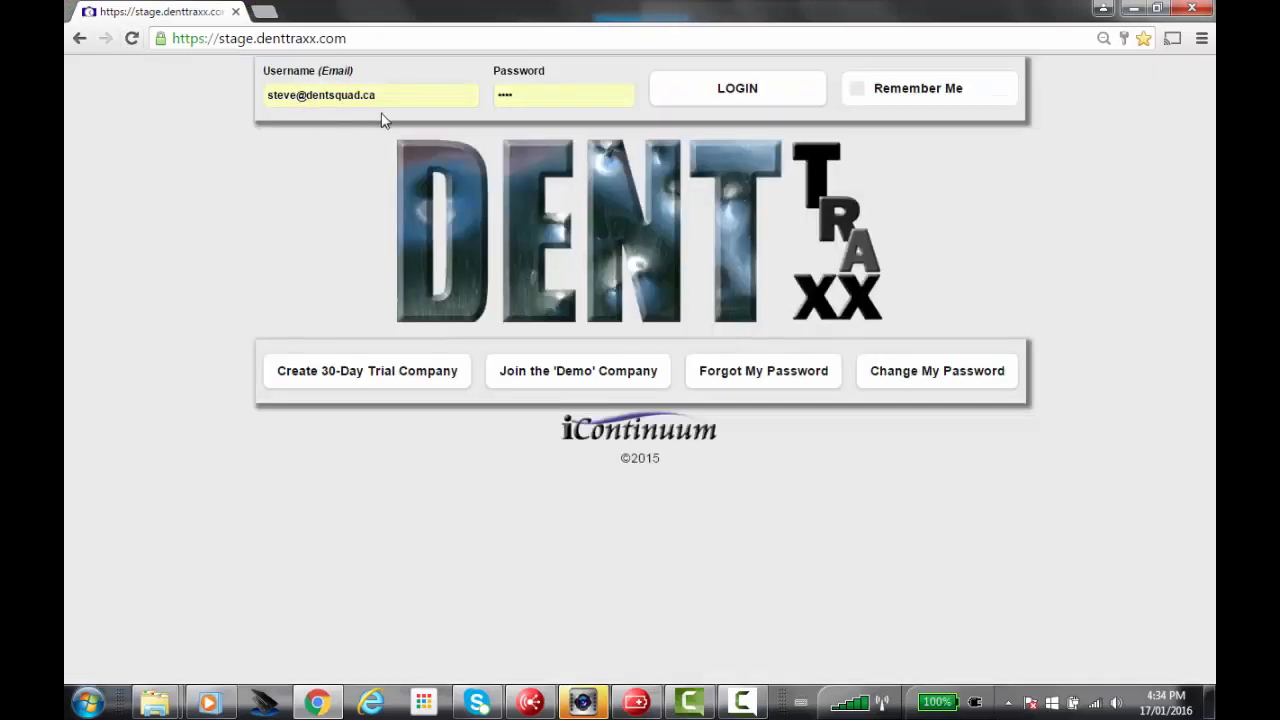
pyautogui.click(741, 94)
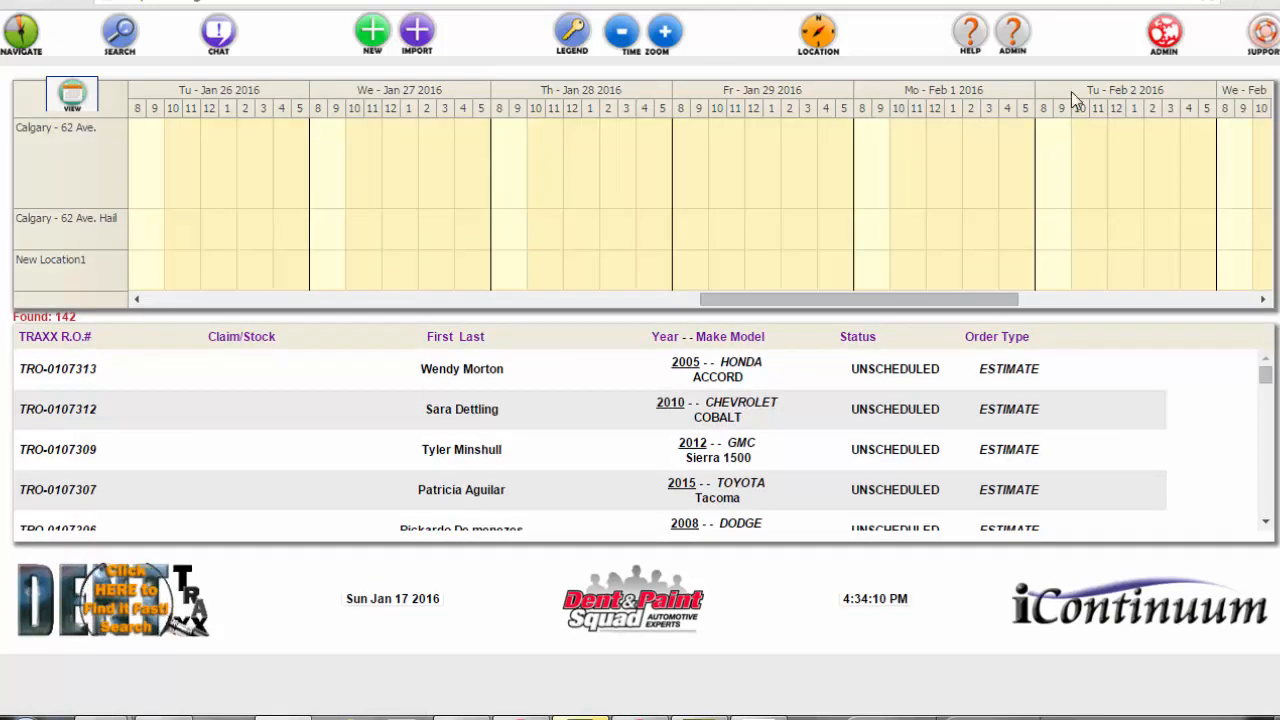
pyautogui.click(73, 95)
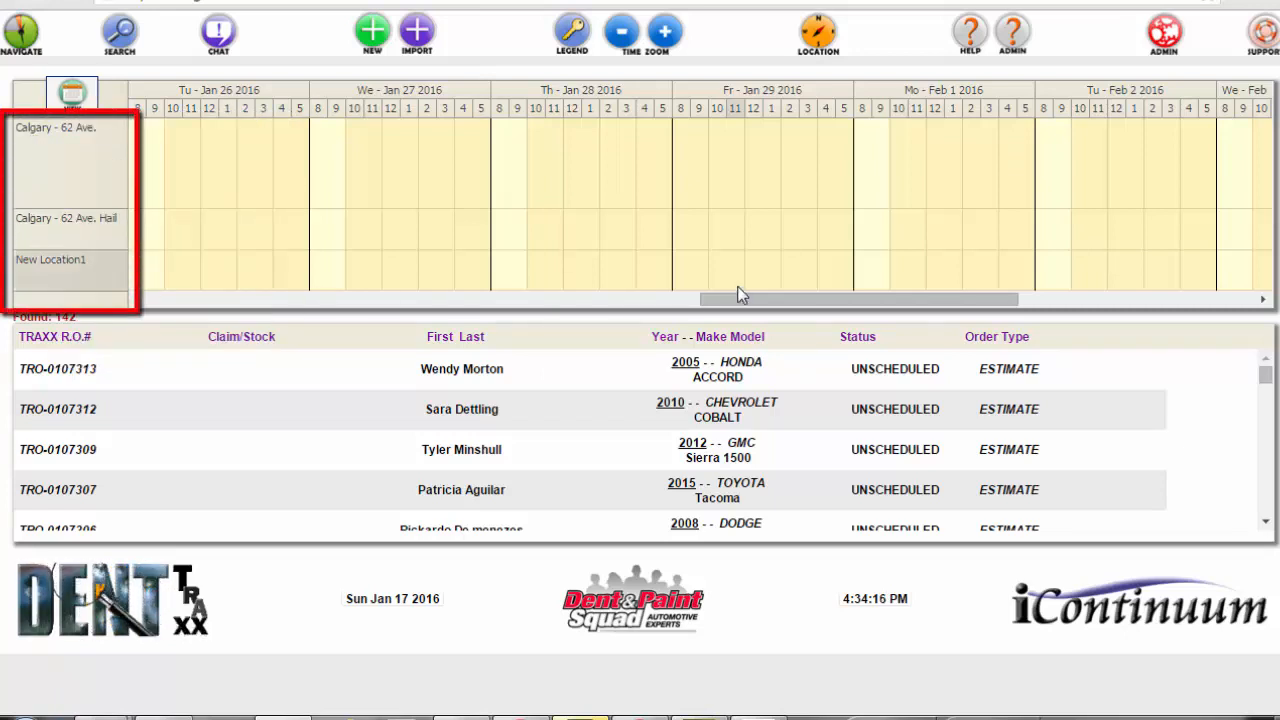
pyautogui.moveTo(740, 295); pyautogui.dragTo(124, 322)
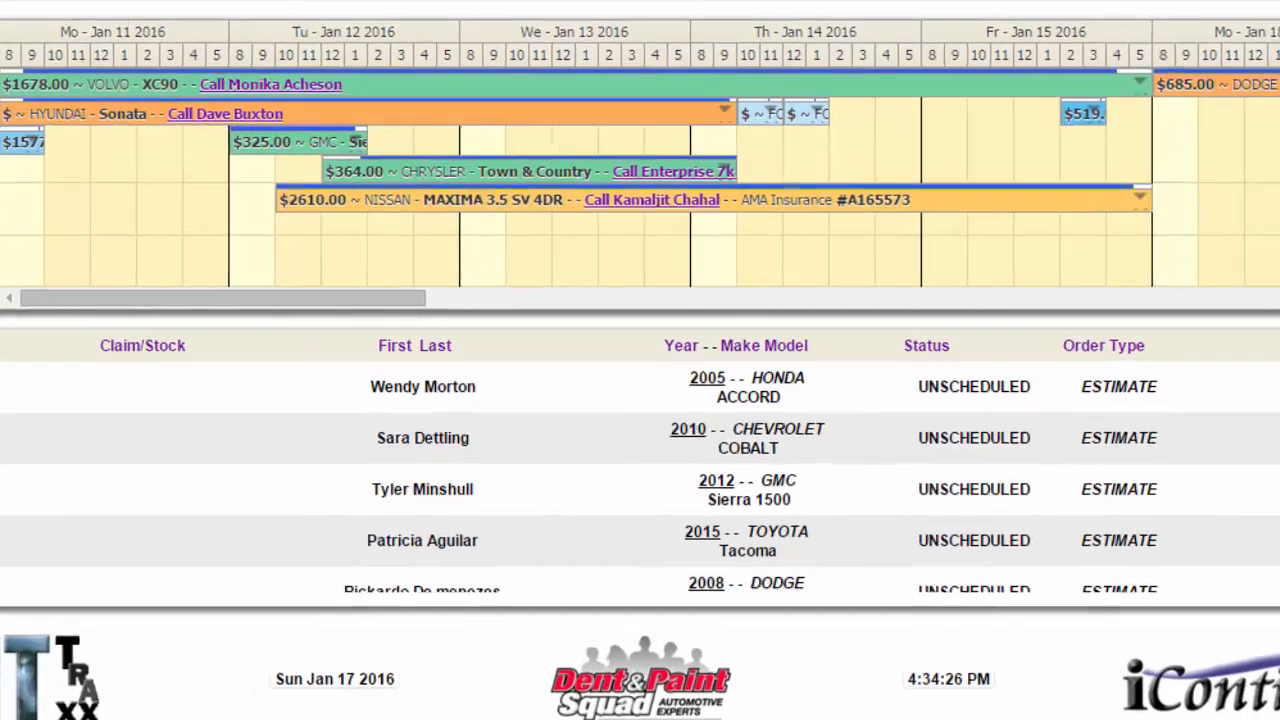
# Step: Deactivate New Location1 and save it, and refresh the schedule by reloading the site and logging back in
pyautogui.click(822, 36)
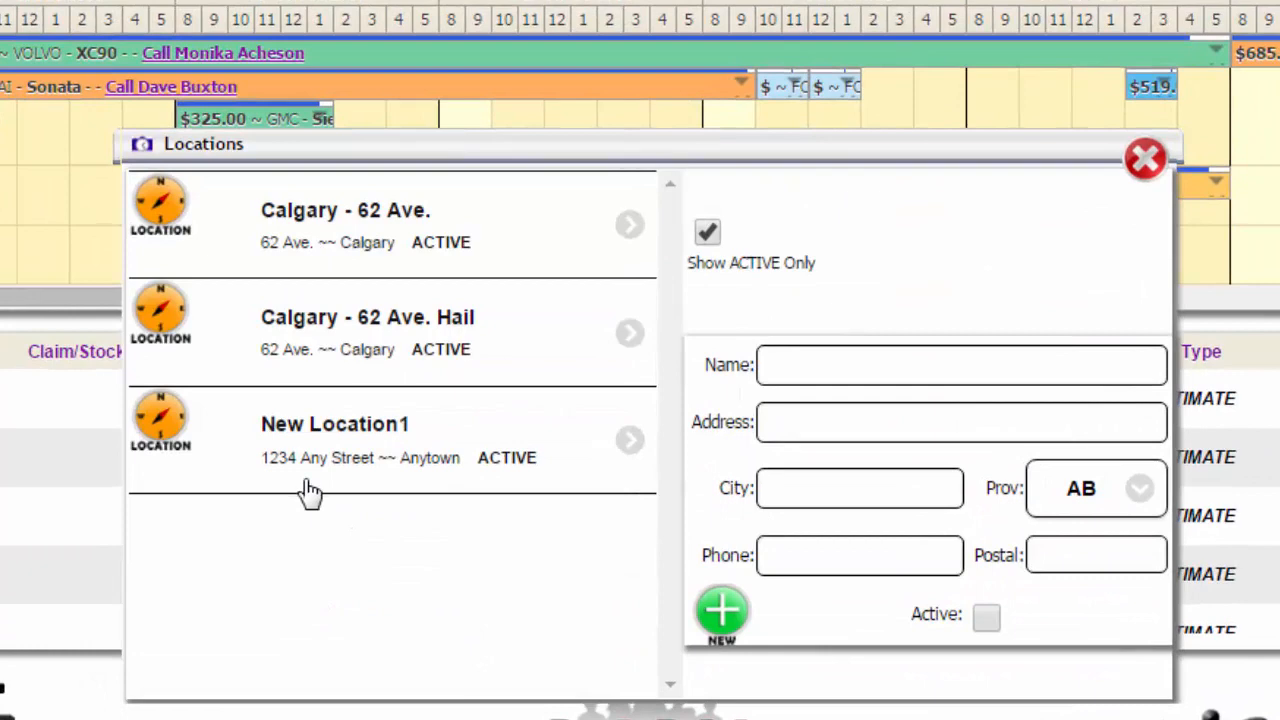
pyautogui.click(286, 433)
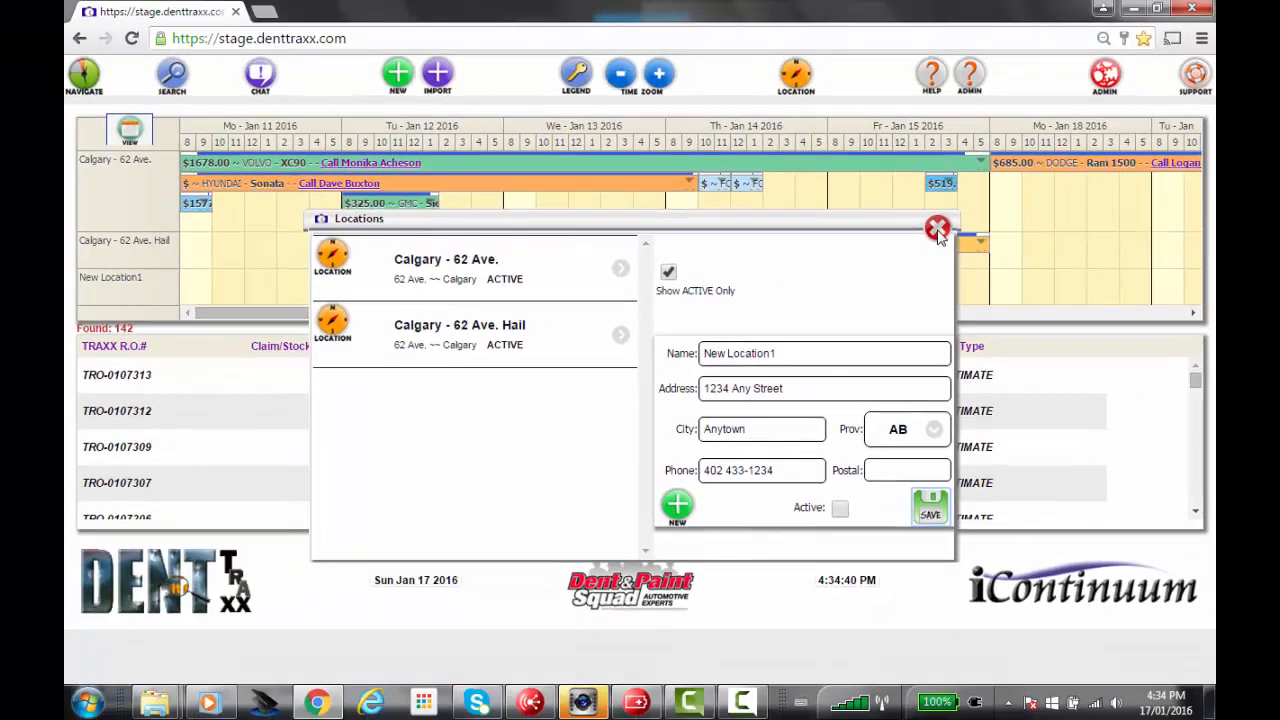
pyautogui.click(1145, 159)
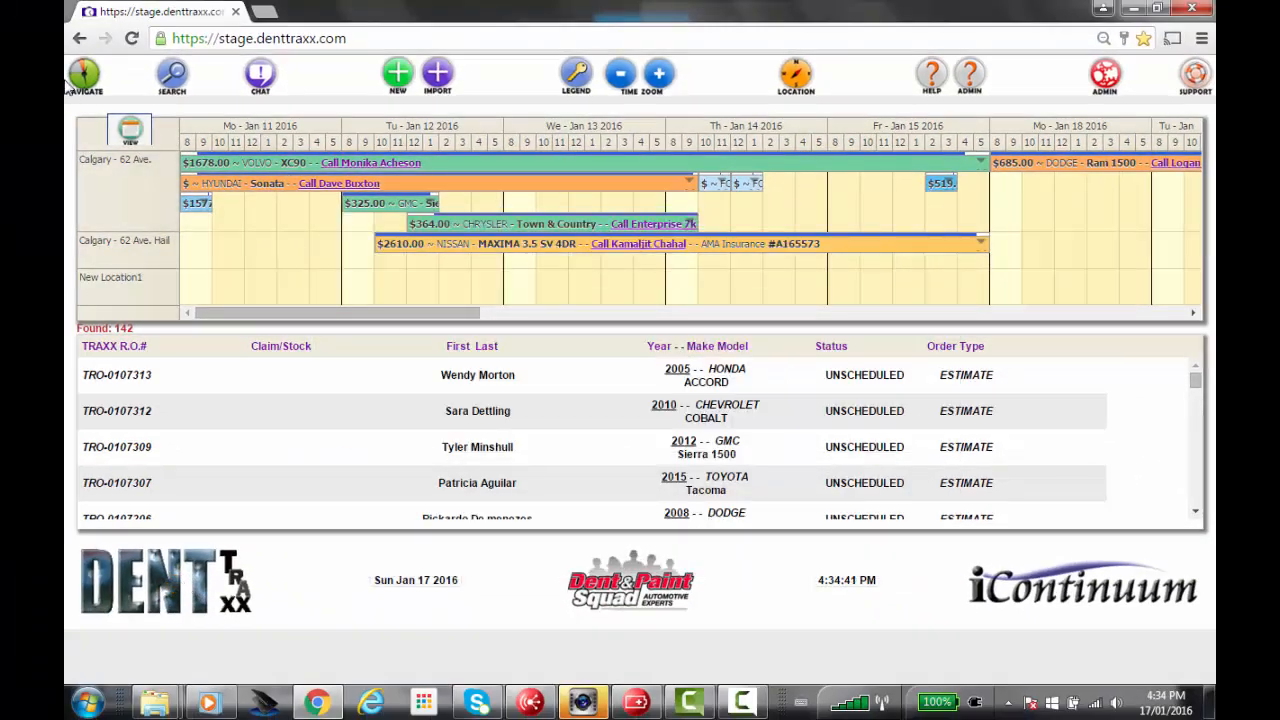
pyautogui.click(132, 38)
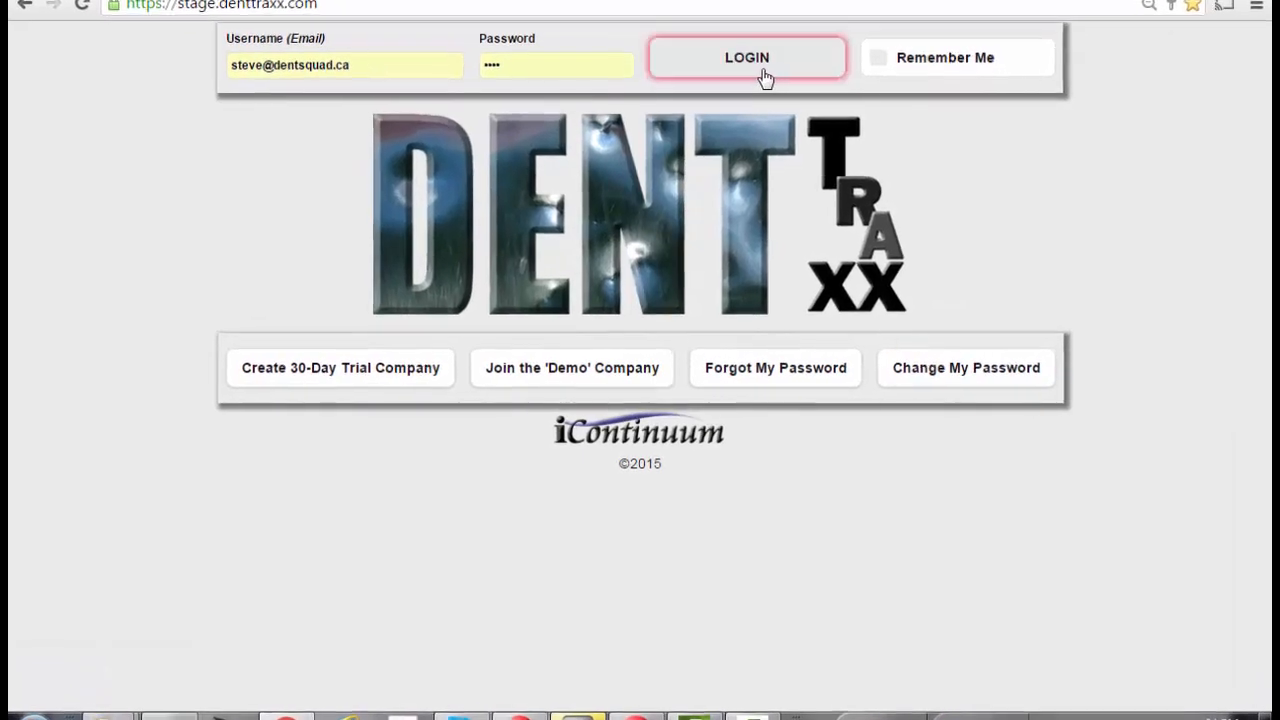
pyautogui.click(765, 60)
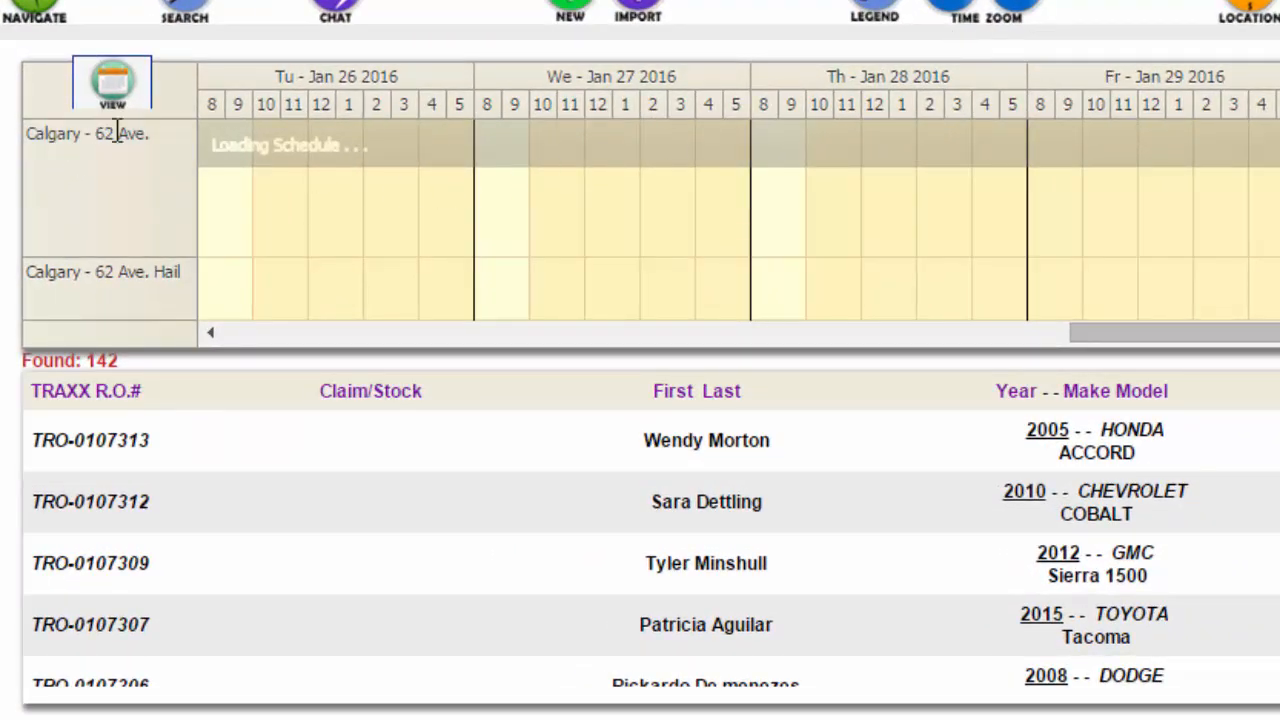
# Step: Limit the schedule to the default location only
pyautogui.click(115, 92)
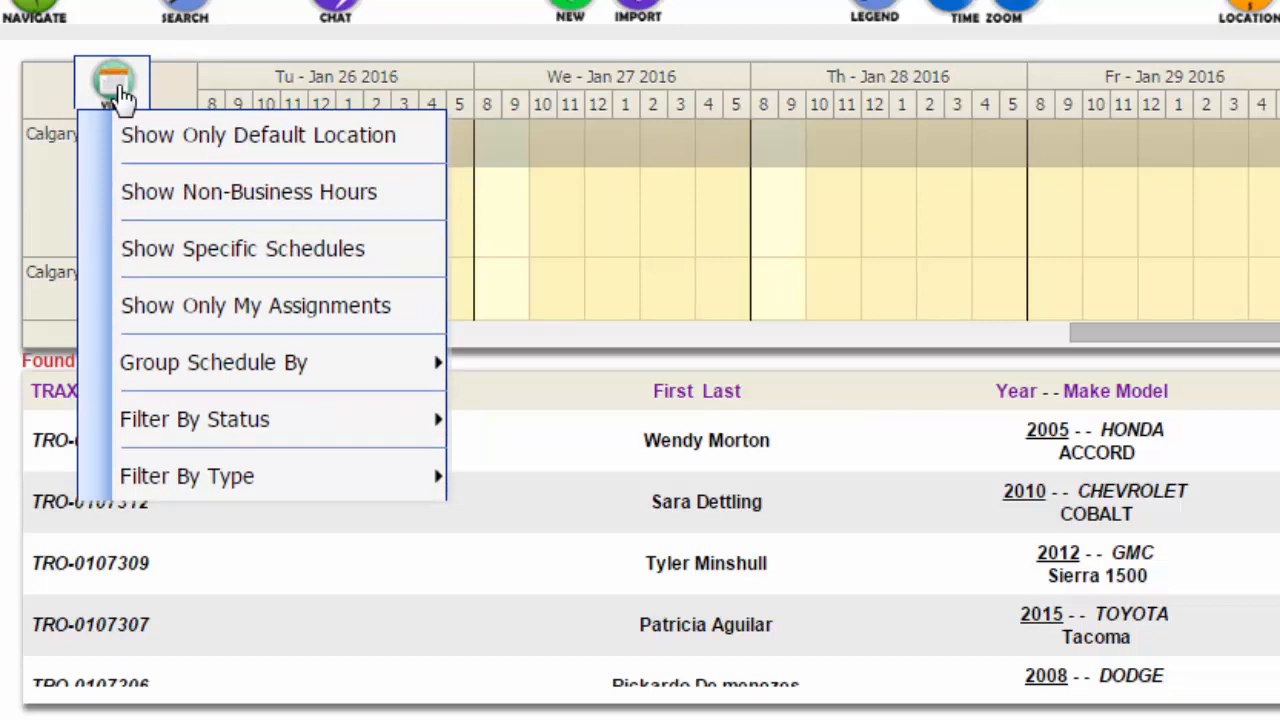
pyautogui.click(207, 152)
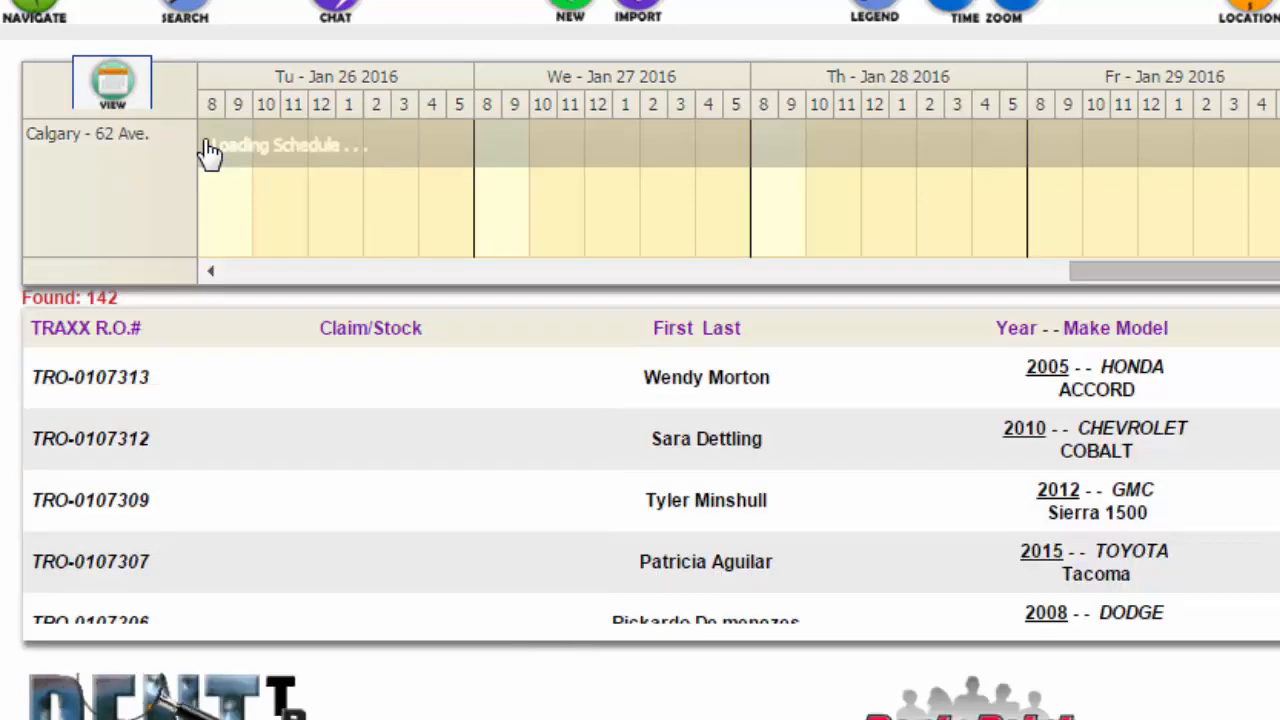
pyautogui.moveTo(1213, 262); pyautogui.dragTo(277, 246)
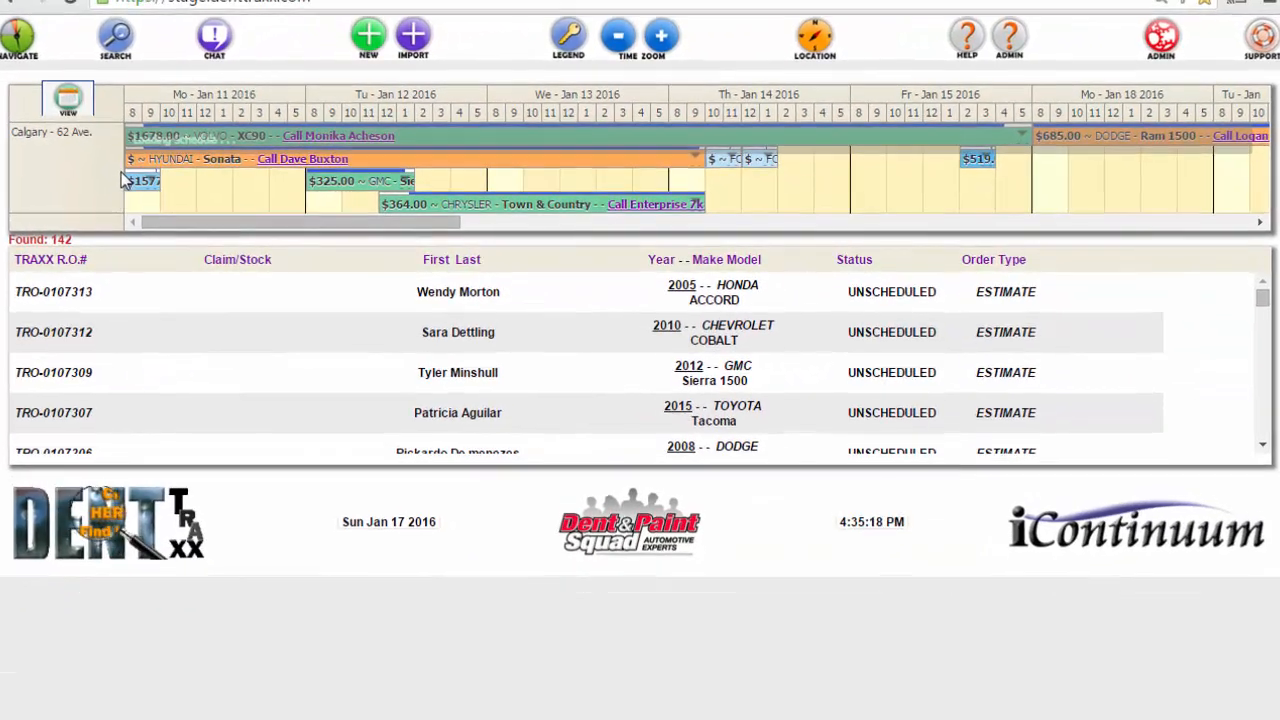
# Step: Jump the schedule to September 8, 2015 with the Navigator and view the bookings through the end of September
pyautogui.click(15, 37)
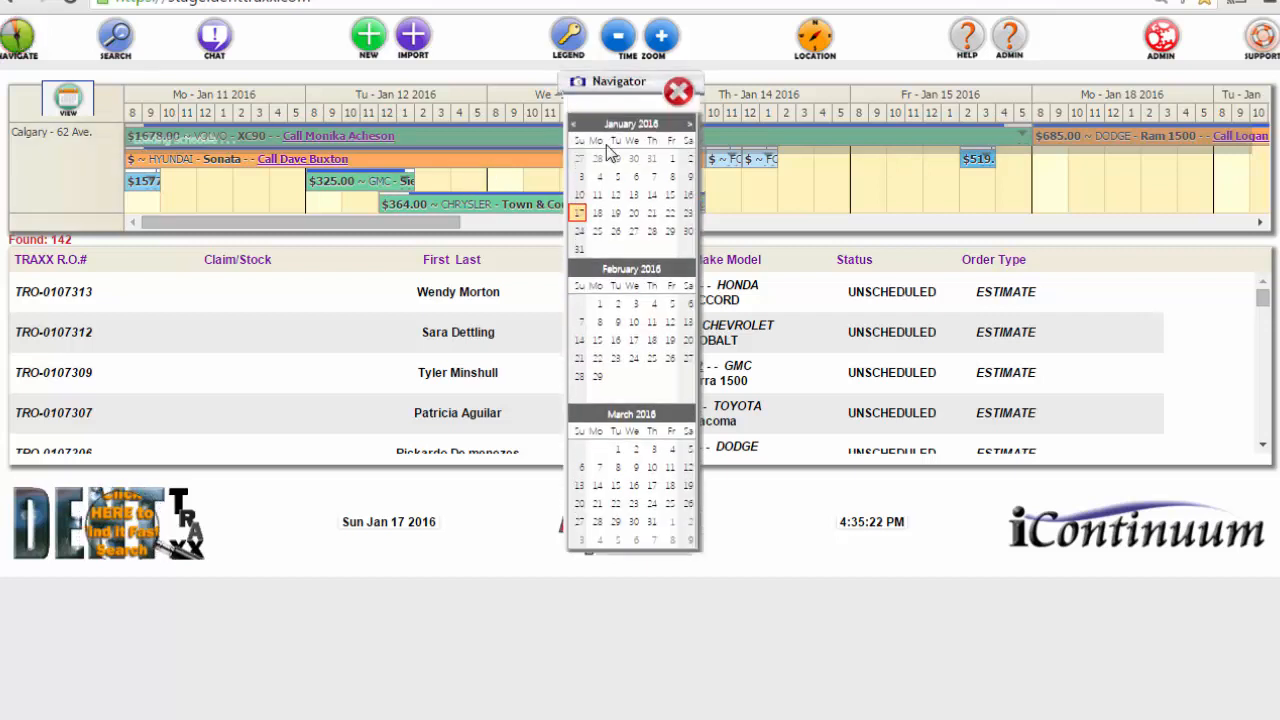
pyautogui.click(574, 125)
pyautogui.click(575, 127)
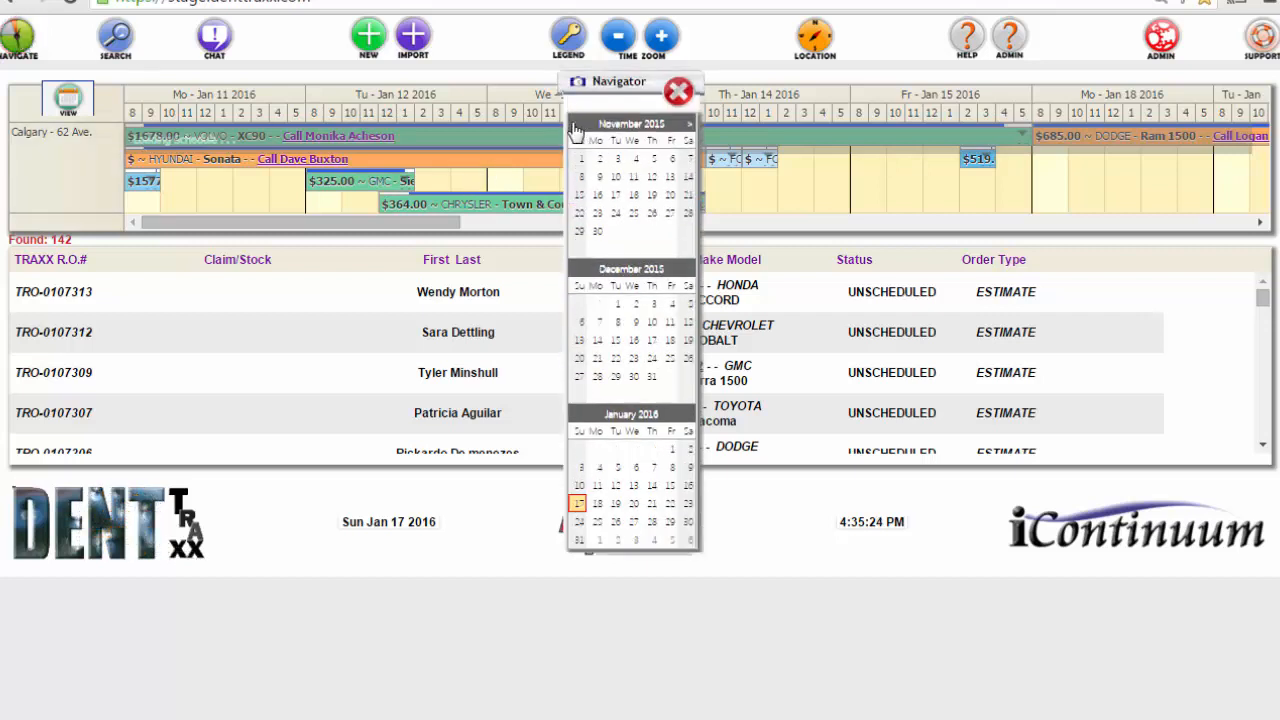
pyautogui.click(575, 127)
pyautogui.click(575, 127)
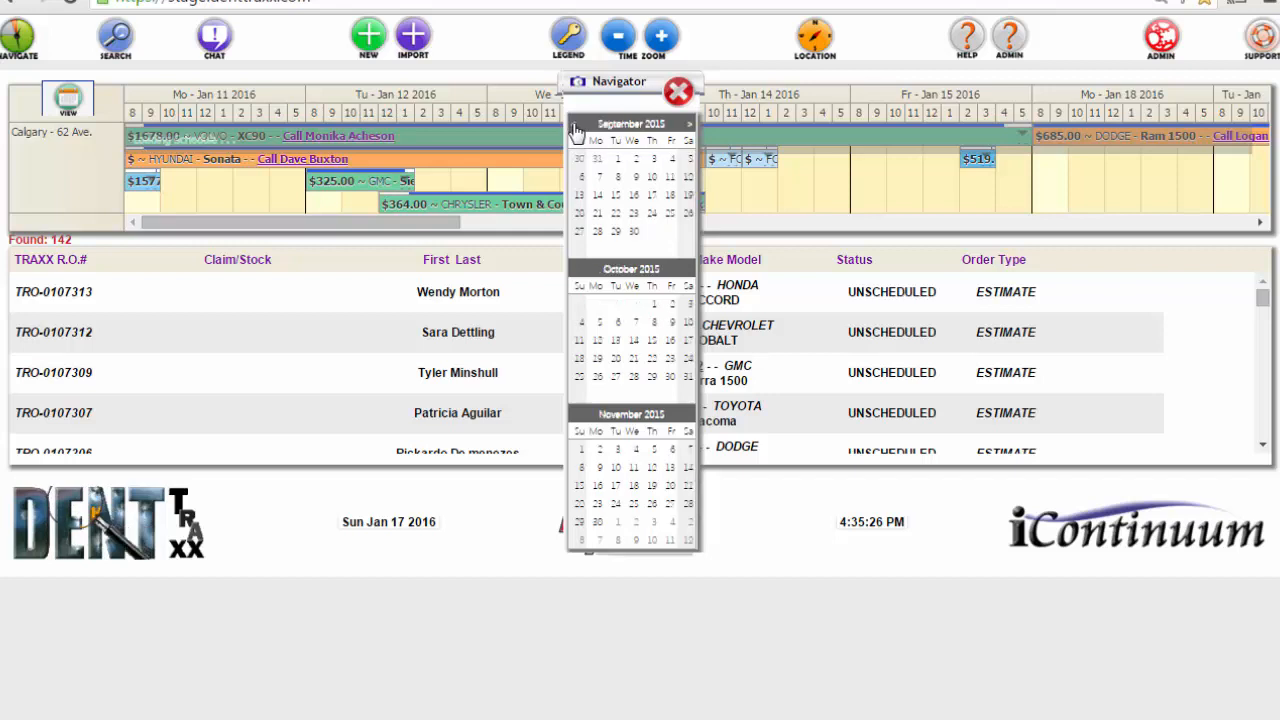
pyautogui.click(618, 177)
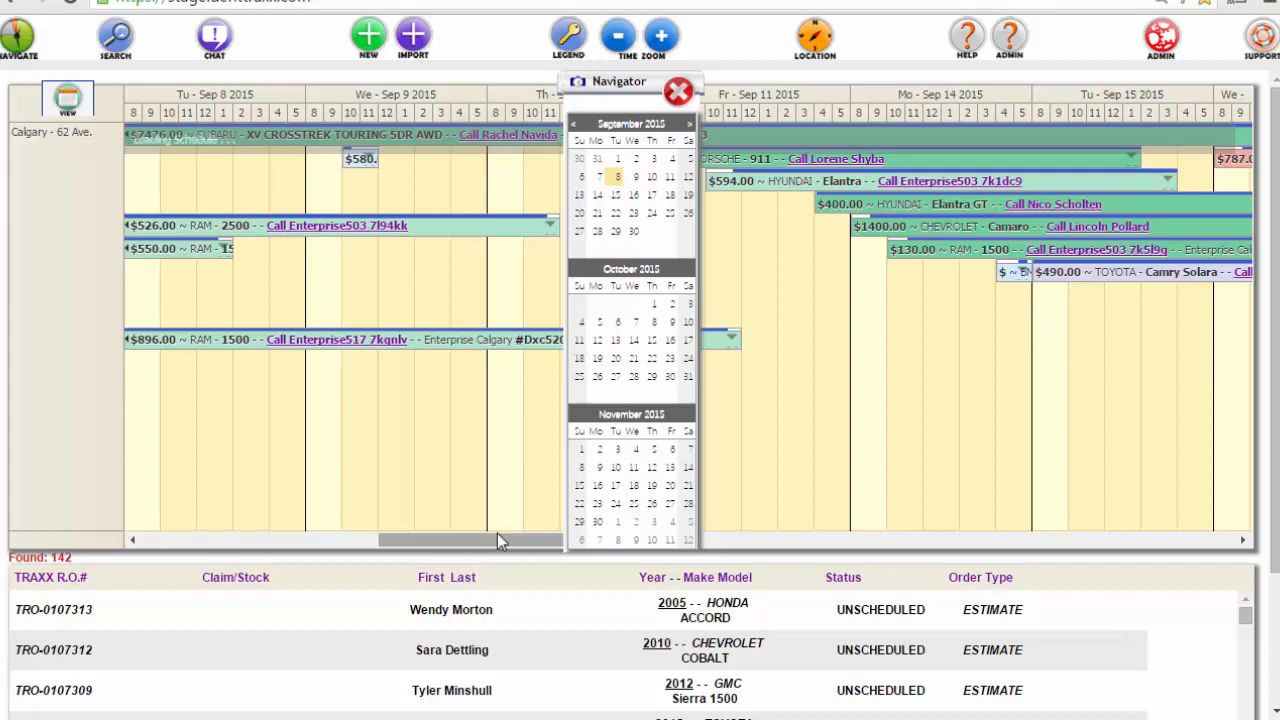
pyautogui.click(678, 91)
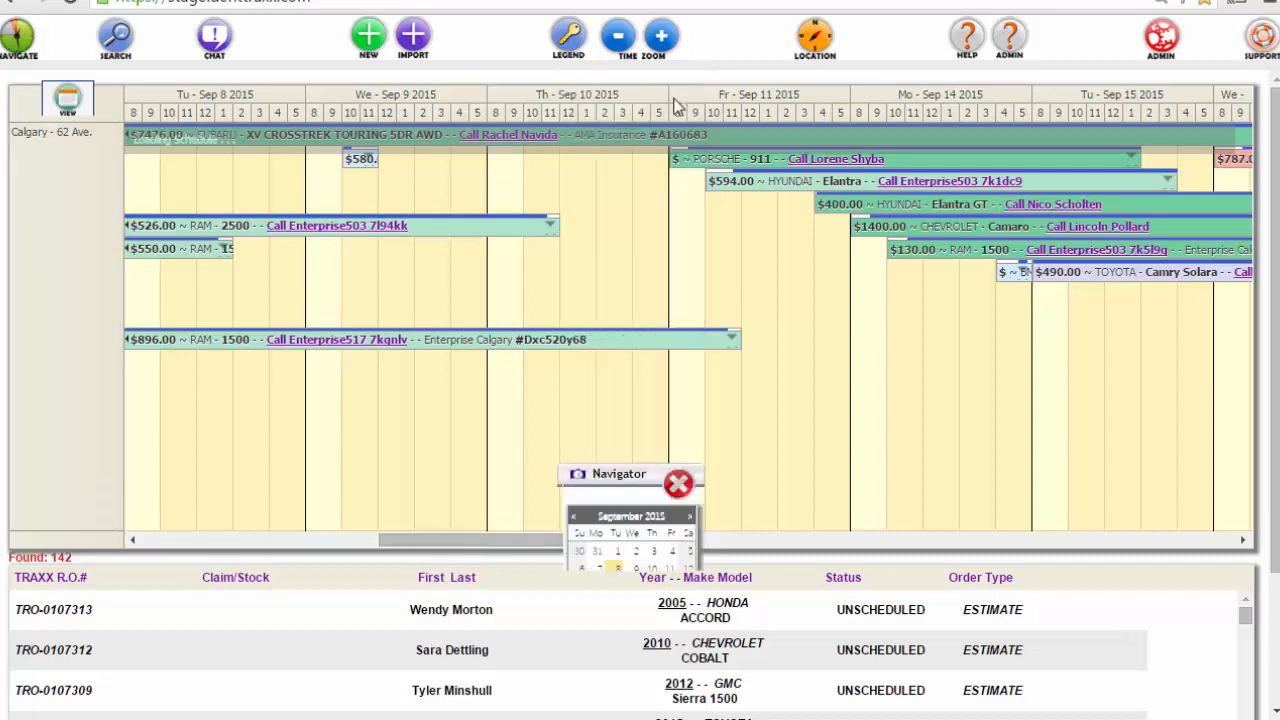
pyautogui.moveTo(551, 540); pyautogui.dragTo(1125, 665)
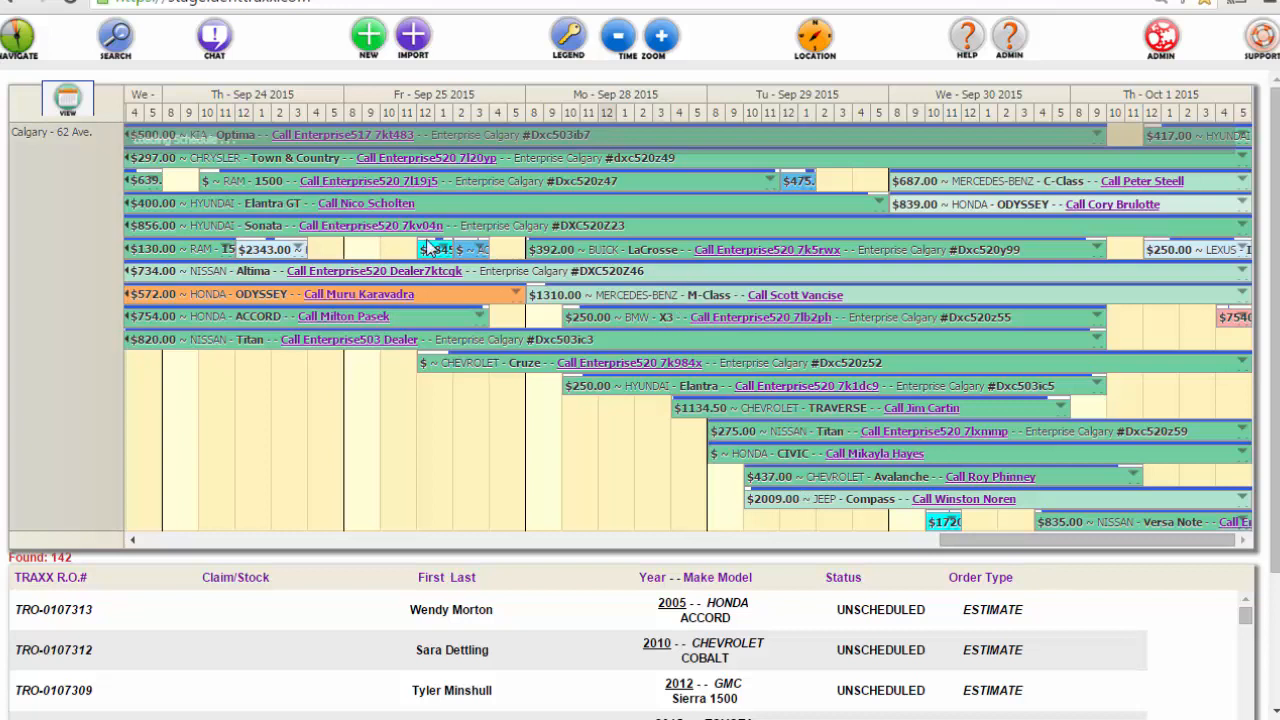
# Step: Turn off Show Only Default Location and review the bookings of all active locations in the schedule
pyautogui.click(68, 98)
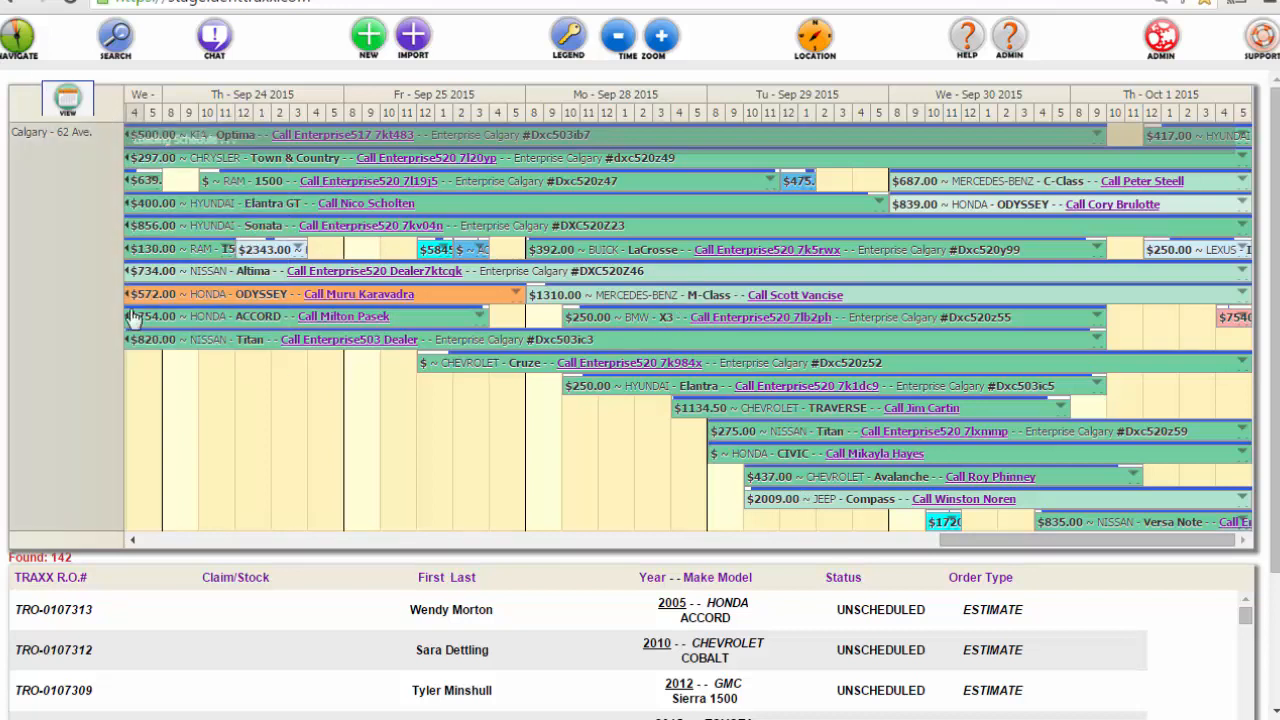
pyautogui.click(74, 98)
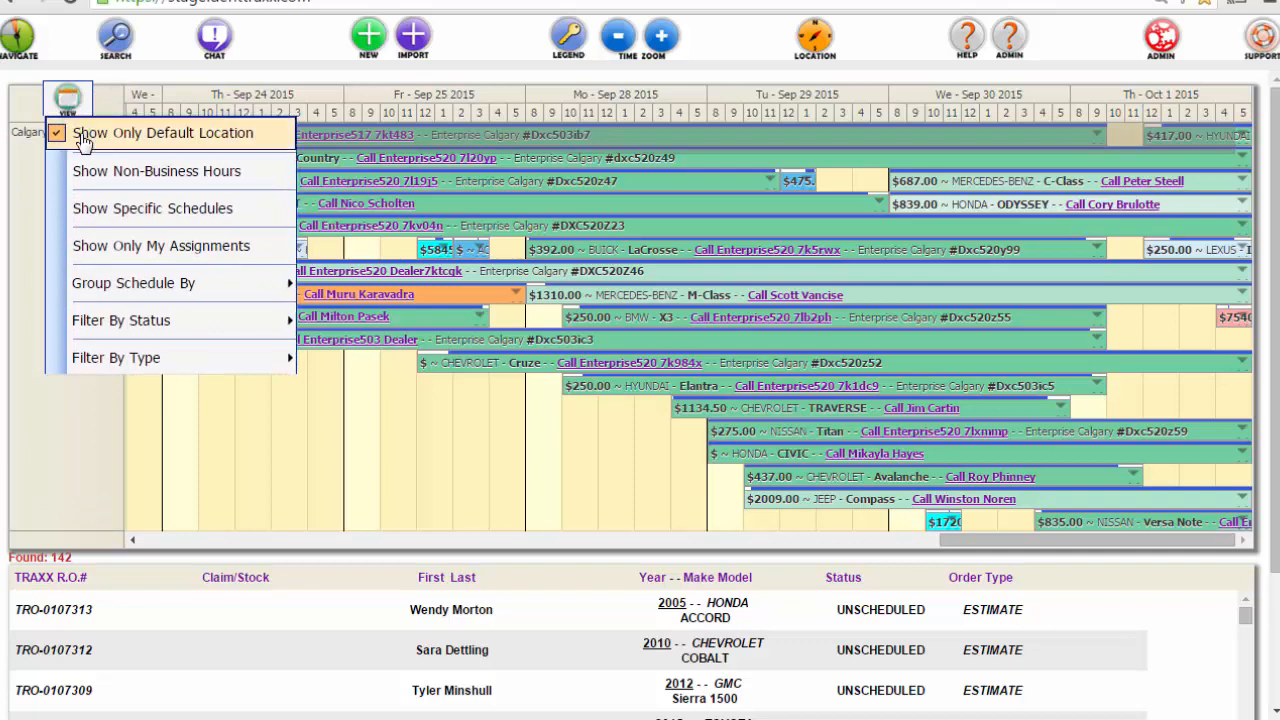
pyautogui.click(83, 143)
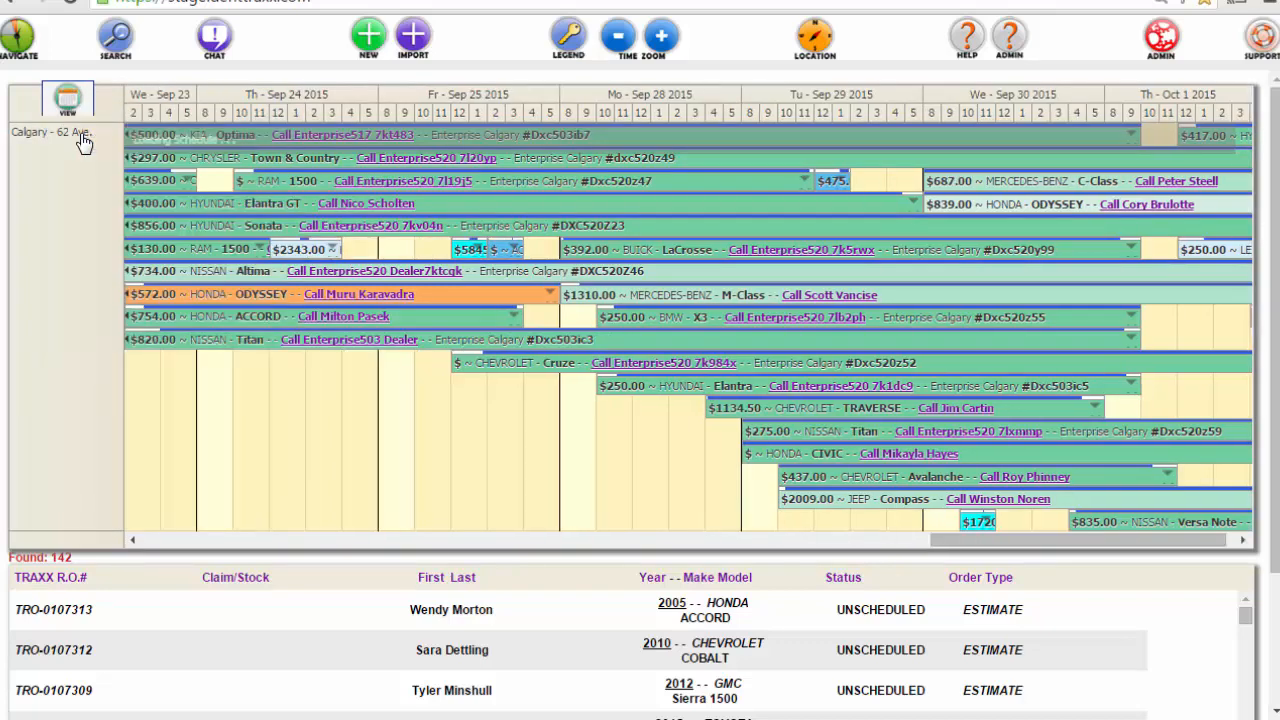
pyautogui.scroll(-2, 396, 481)
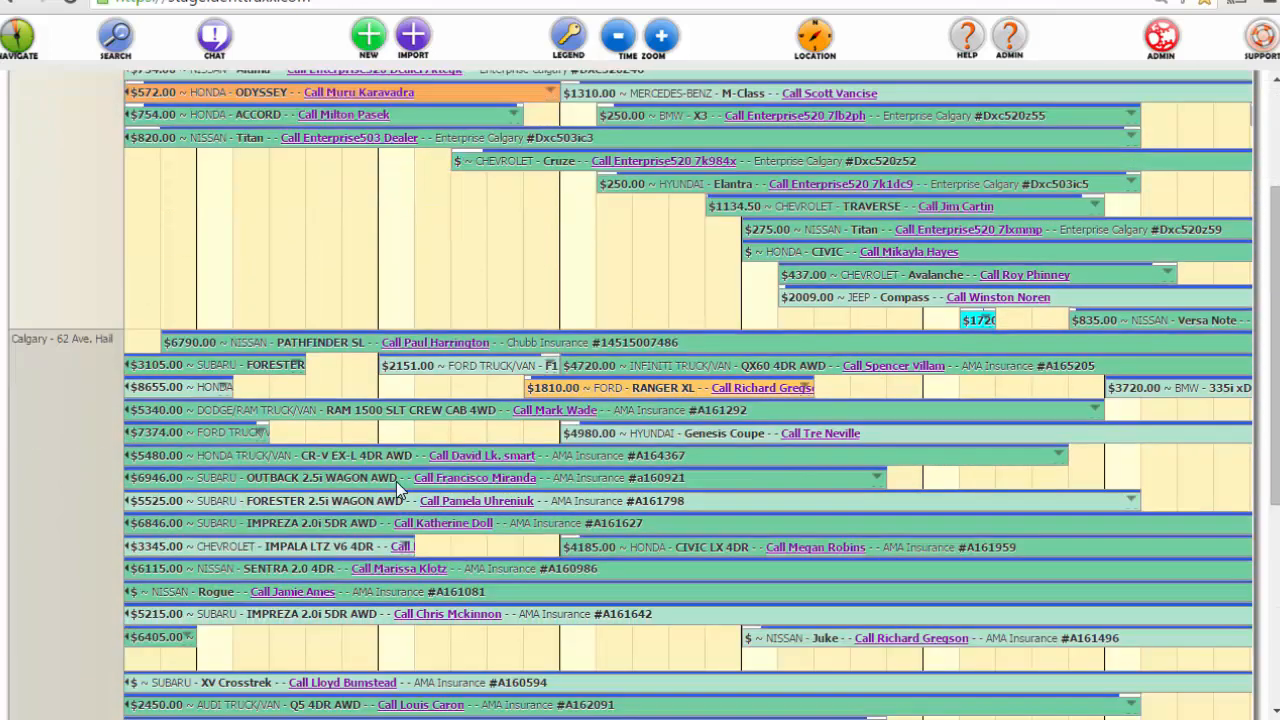
pyautogui.scroll(-4, 396, 481)
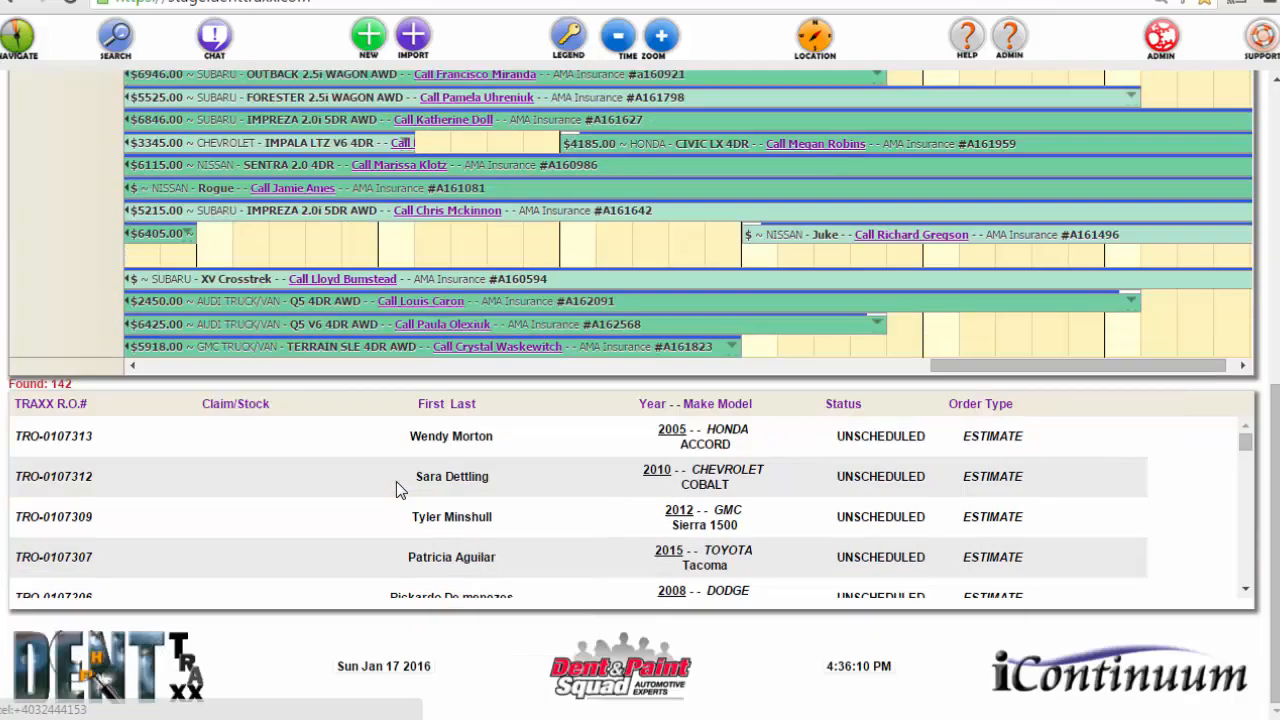
pyautogui.scroll(6, 396, 488)
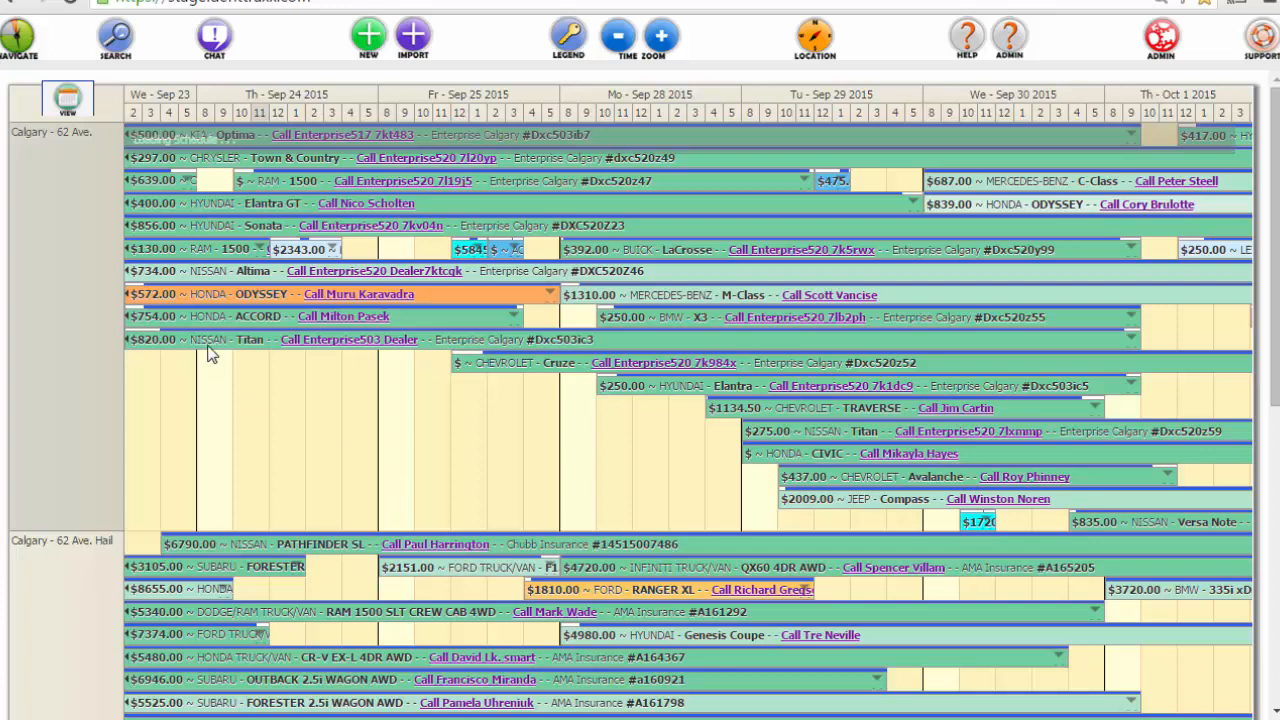
pyautogui.moveTo(210, 350)
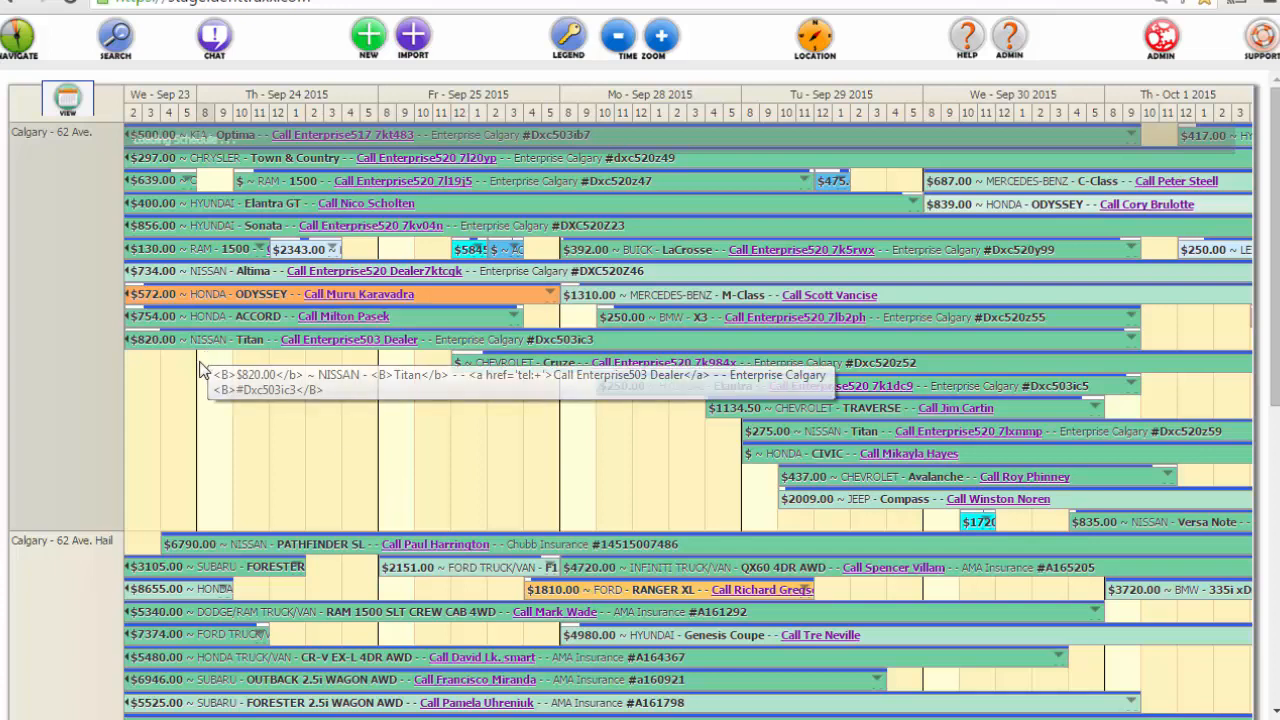